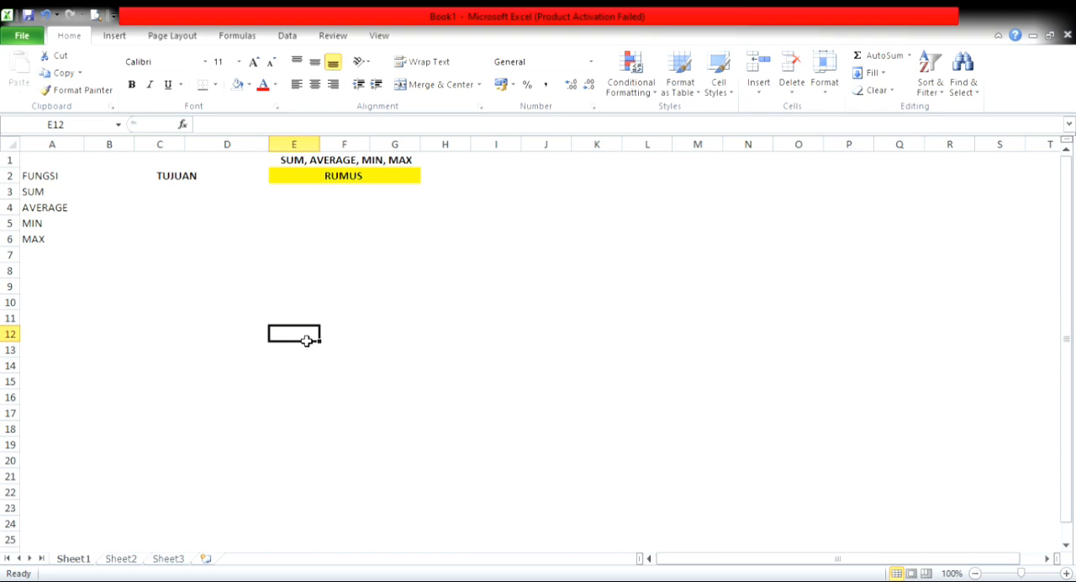
Step: Enter the SUM function's purpose in B3: "untuk menjumlah seluruh data"
{"action": "left_click", "coordinate": [123, 200]}
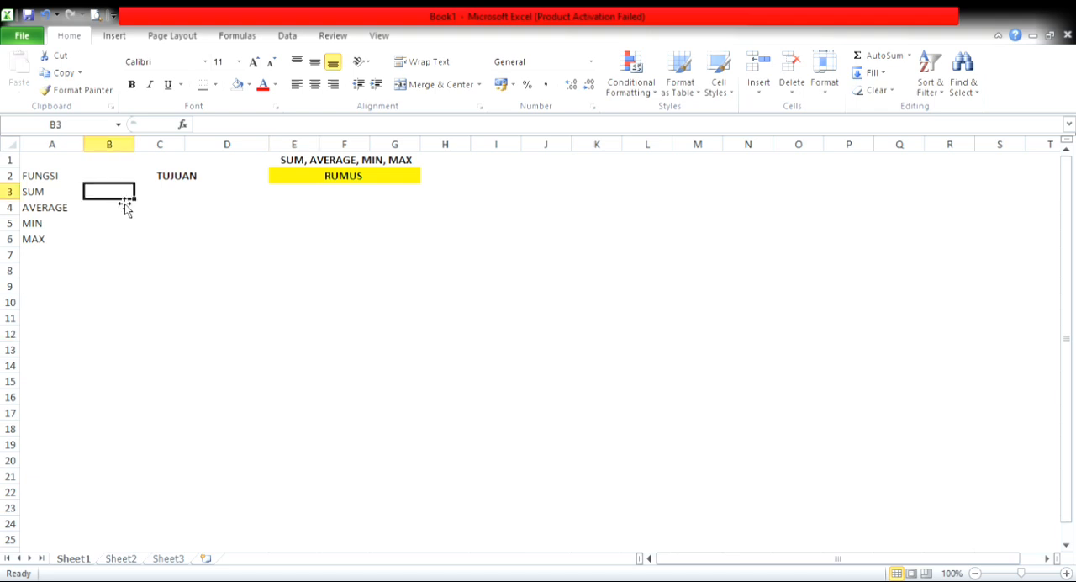
{"action": "type", "text": "untuk menju"}
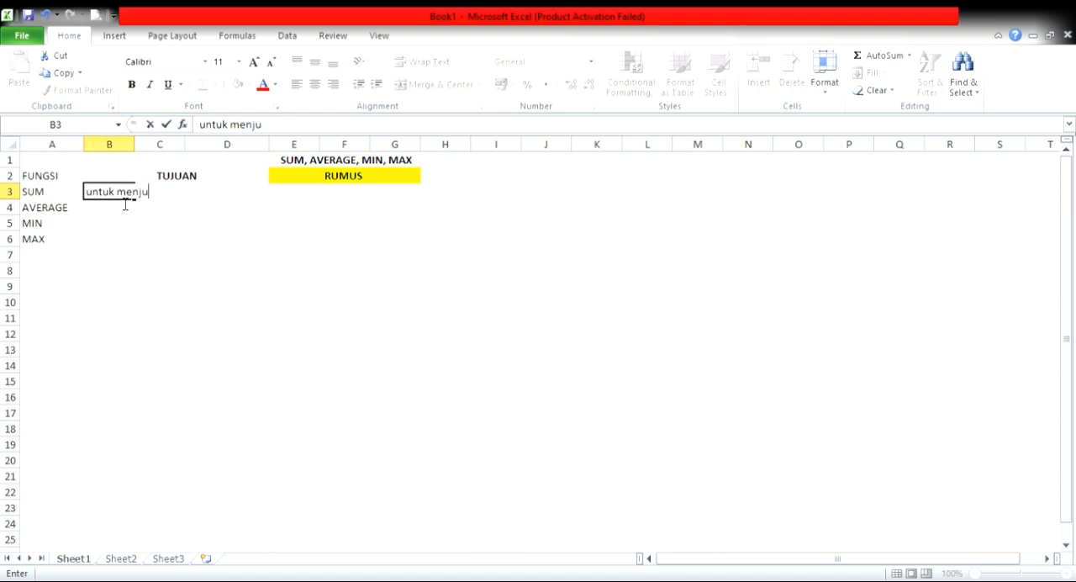
{"action": "type", "text": "mlah seluruh data"}
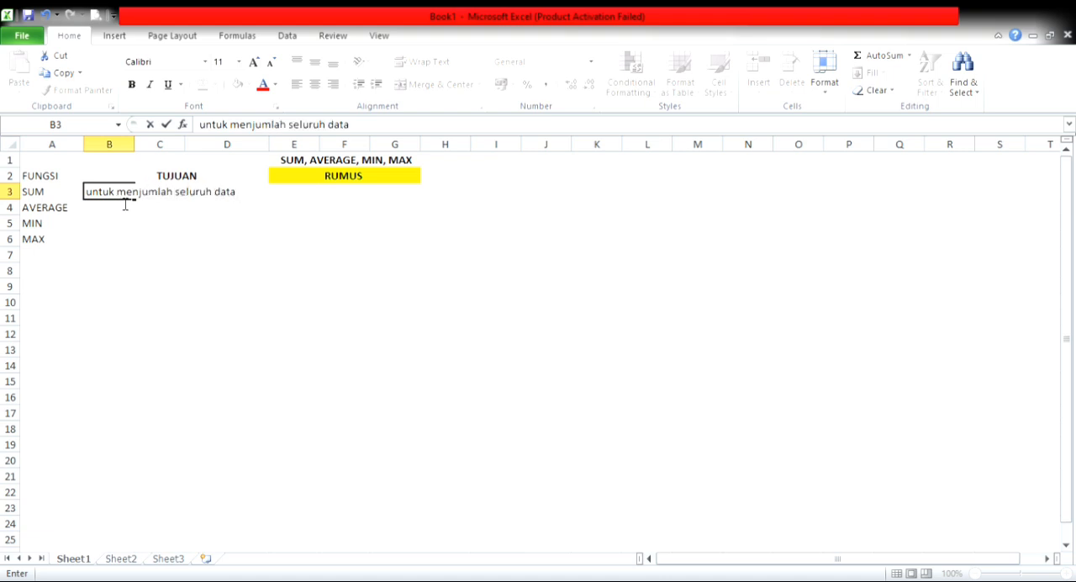
{"action": "key", "text": "Tab"}
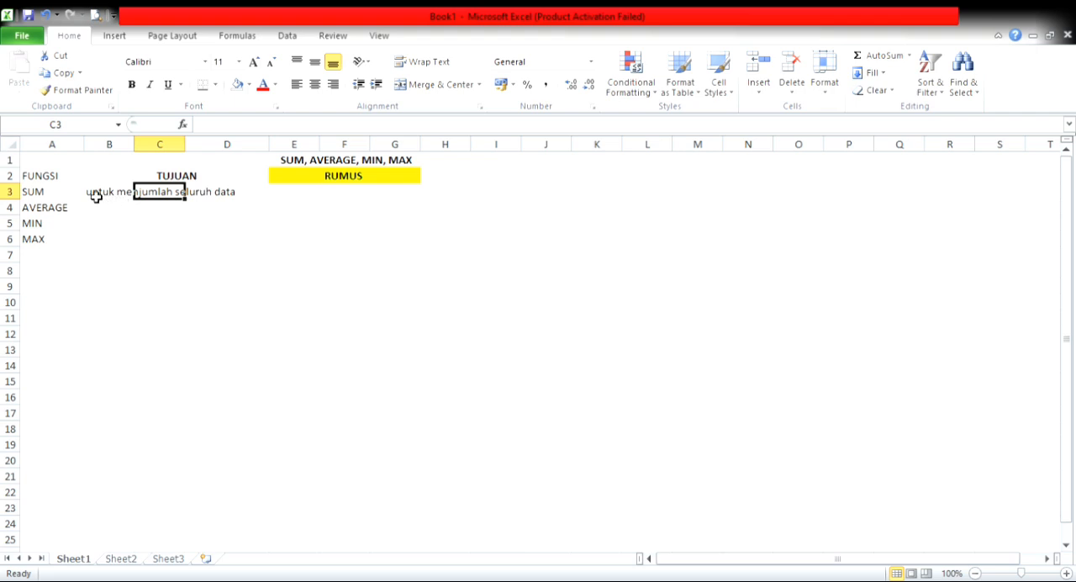
Step: Enter the SUM formula pattern in E3 as literal text: "=sum(data)entar"
{"action": "left_click", "coordinate": [296, 198]}
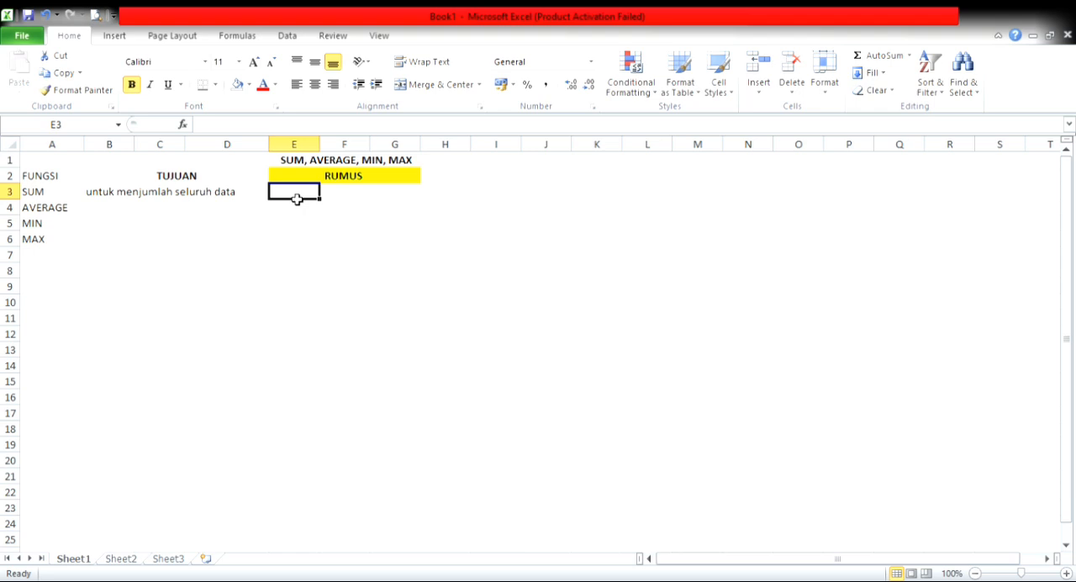
{"action": "type", "text": "="}
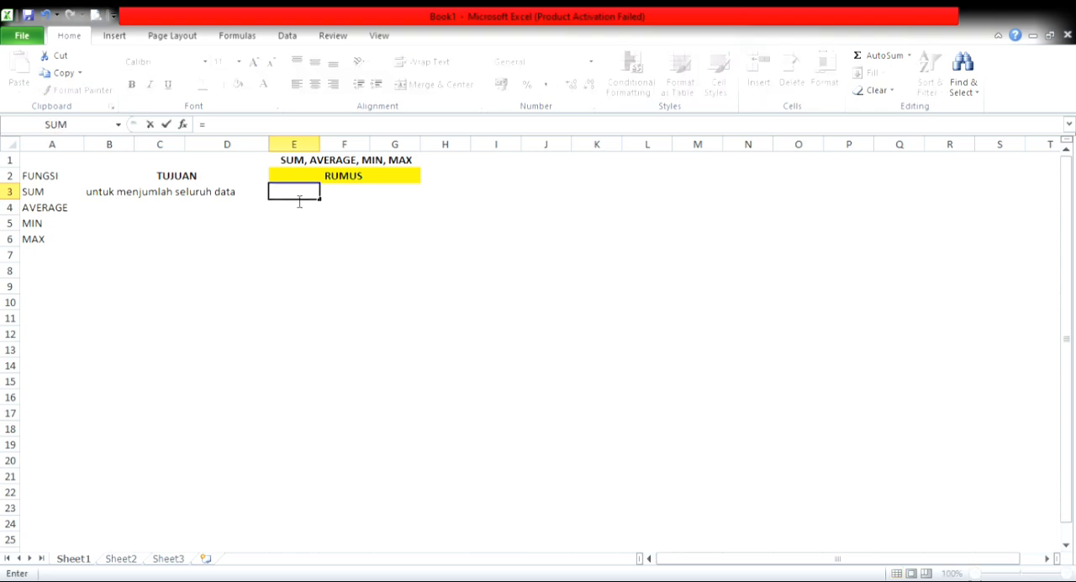
{"action": "key", "text": "BackSpace"}
{"action": "type", "text": "'=sum"}
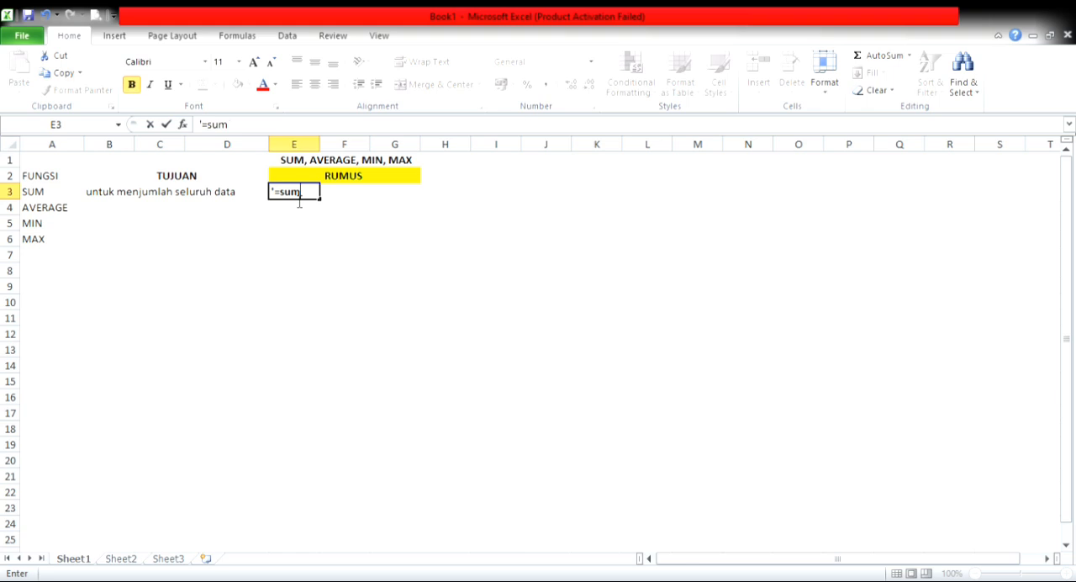
{"action": "type", "text": "(data)entar"}
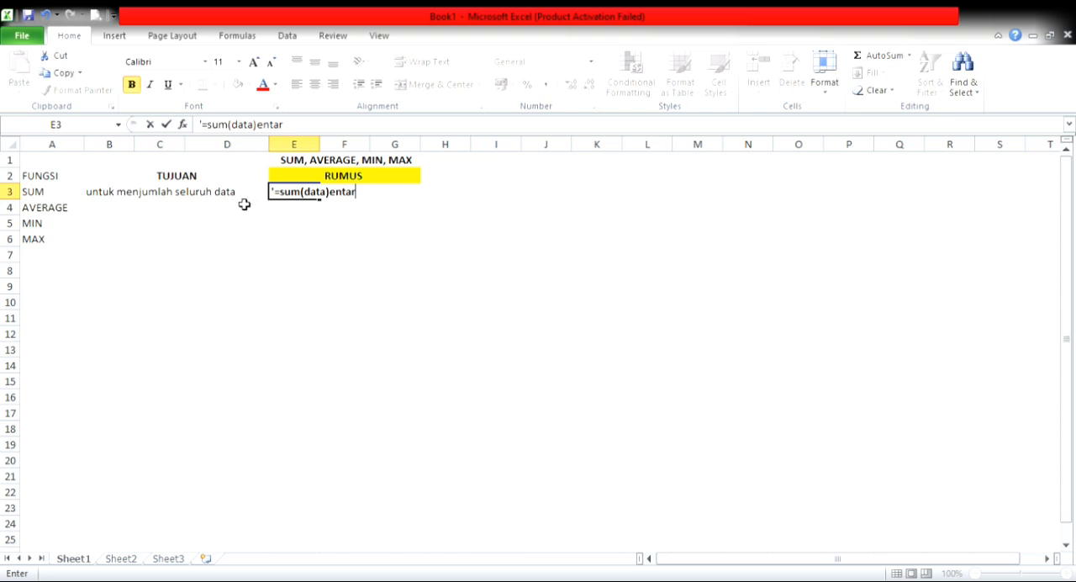
{"action": "key", "text": "Return"}
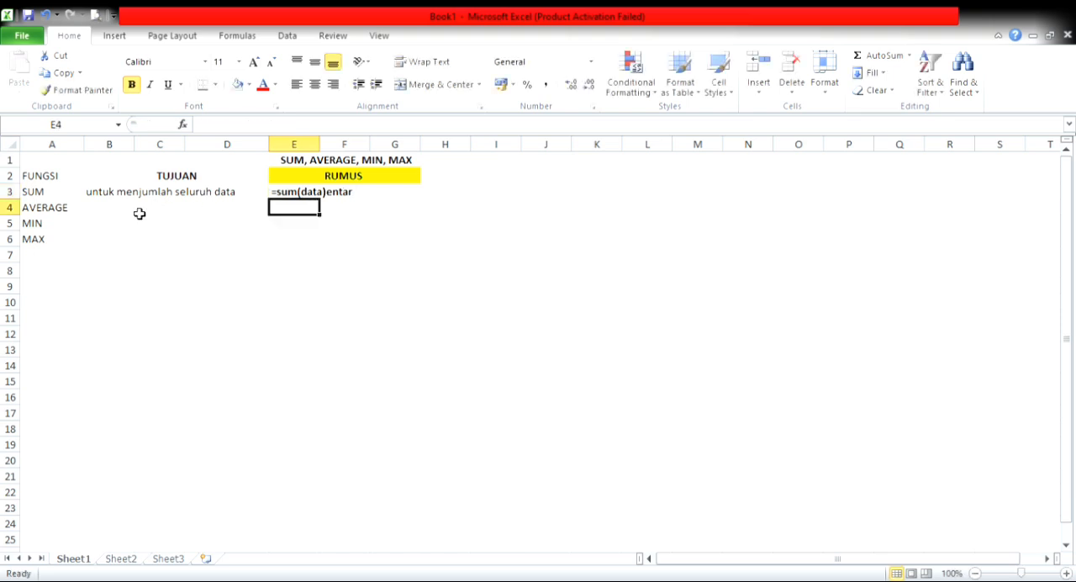
Step: Enter the AVERAGE function's purpose in B4: "untuk mencari nilai rata-rata"
{"action": "left_click", "coordinate": [114, 212]}
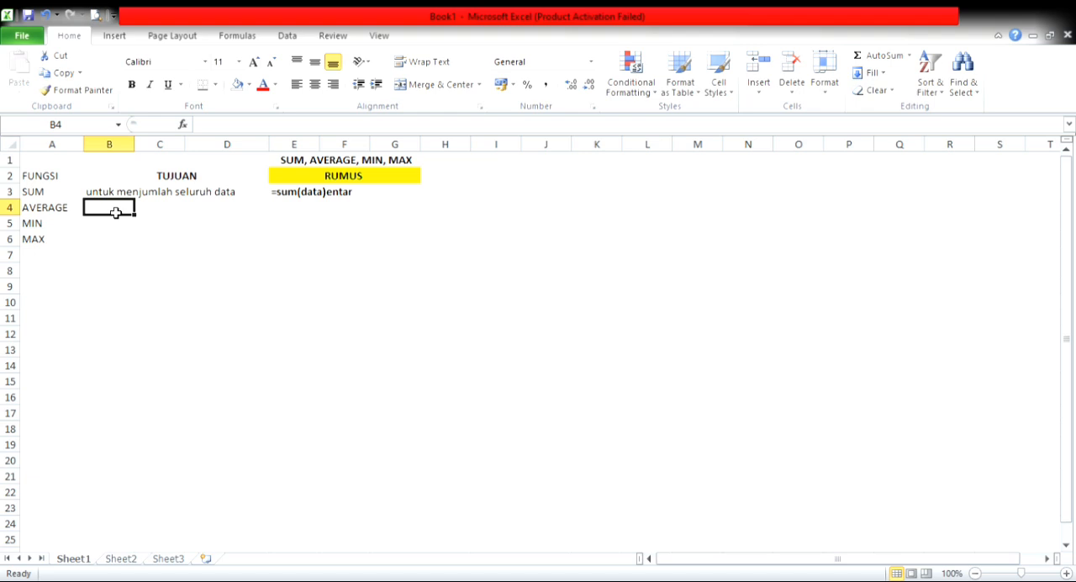
{"action": "type", "text": "untuk me"}
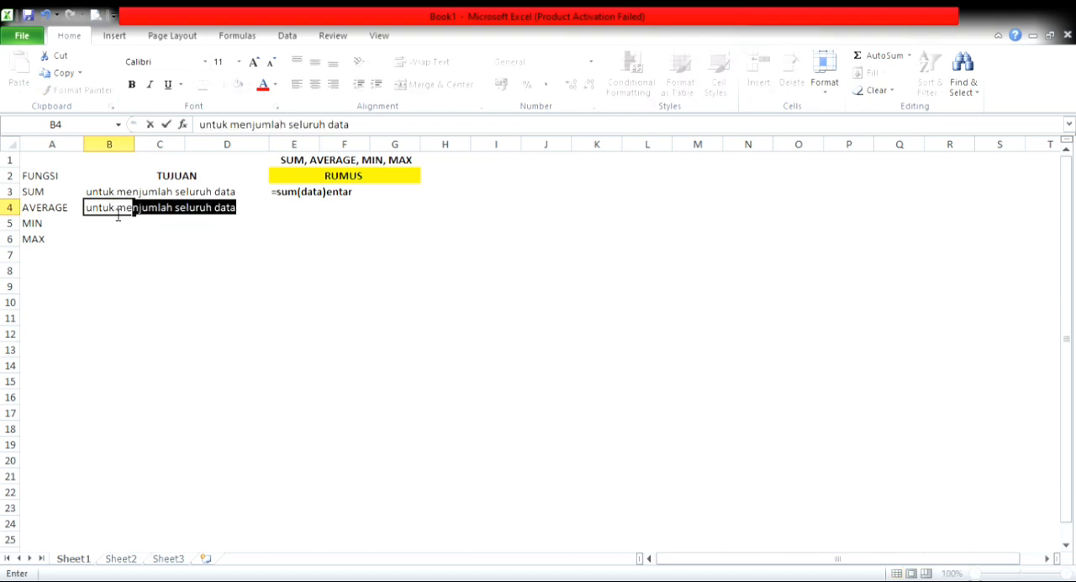
{"action": "type", "text": "ncari "}
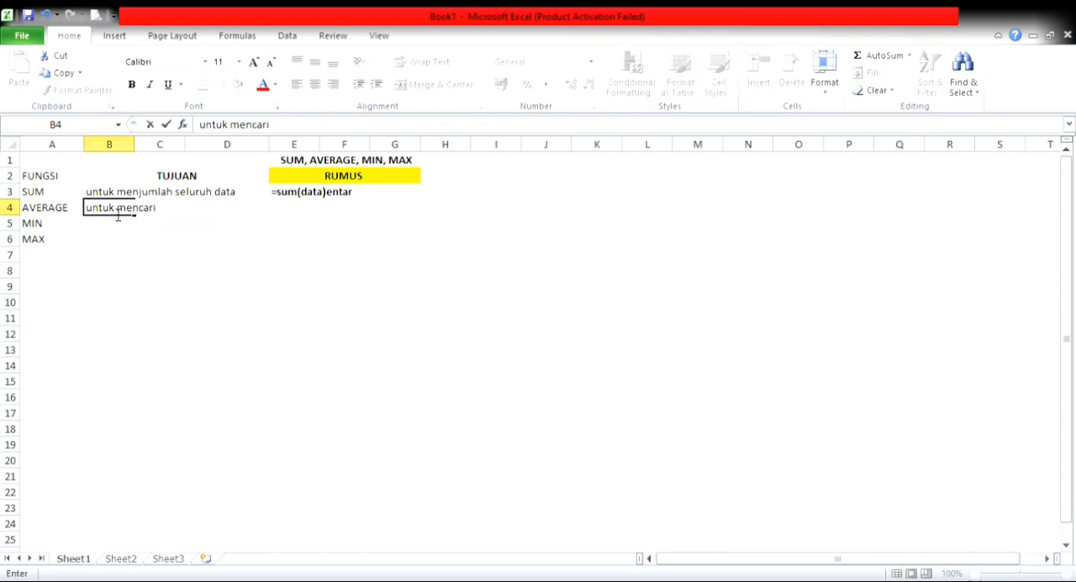
{"action": "type", "text": "nilai rata-rata"}
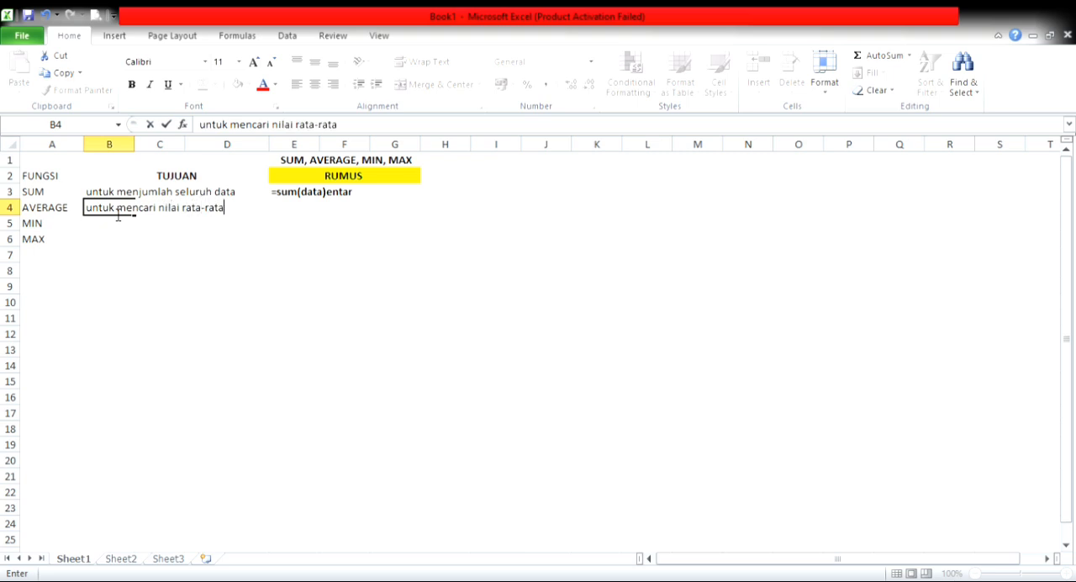
Step: Enter the AVERAGE formula pattern in E4 as literal text: "=average(data)enter"
{"action": "key", "text": "Tab"}
{"action": "key", "text": "Tab"}
{"action": "key", "text": "Tab"}
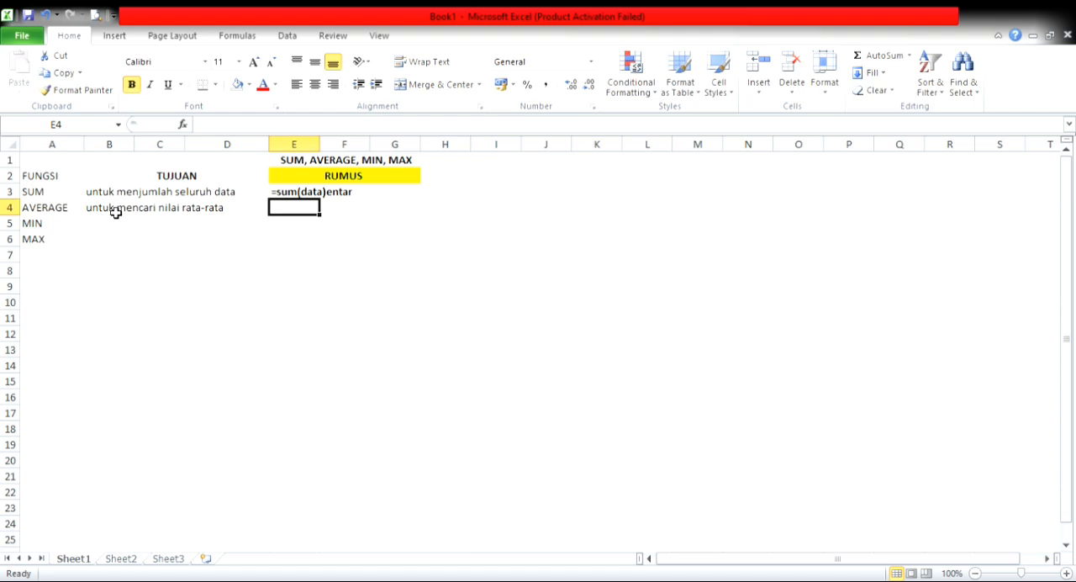
{"action": "type", "text": "'="}
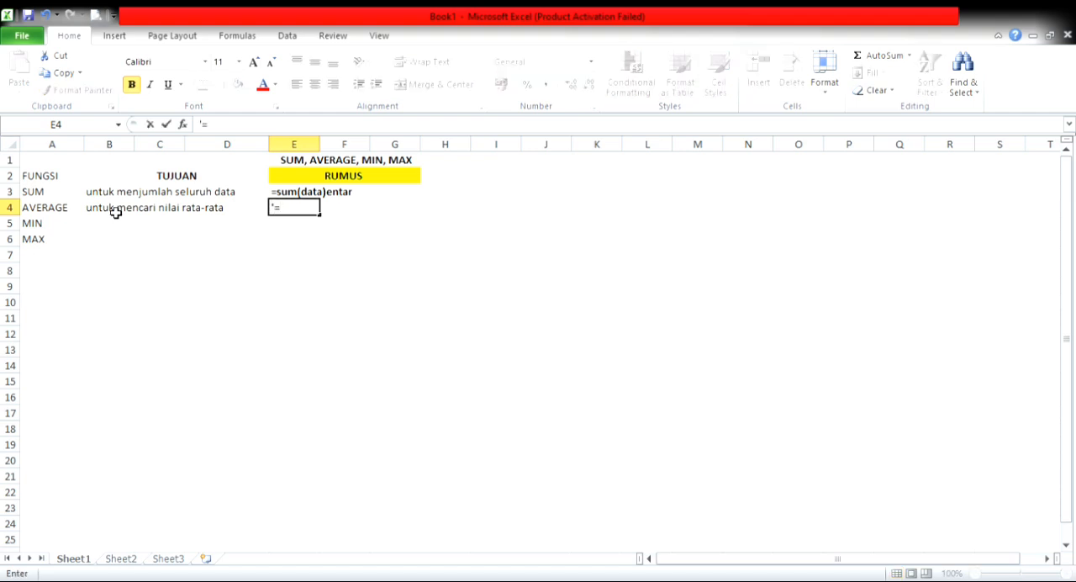
{"action": "type", "text": "average(dat"}
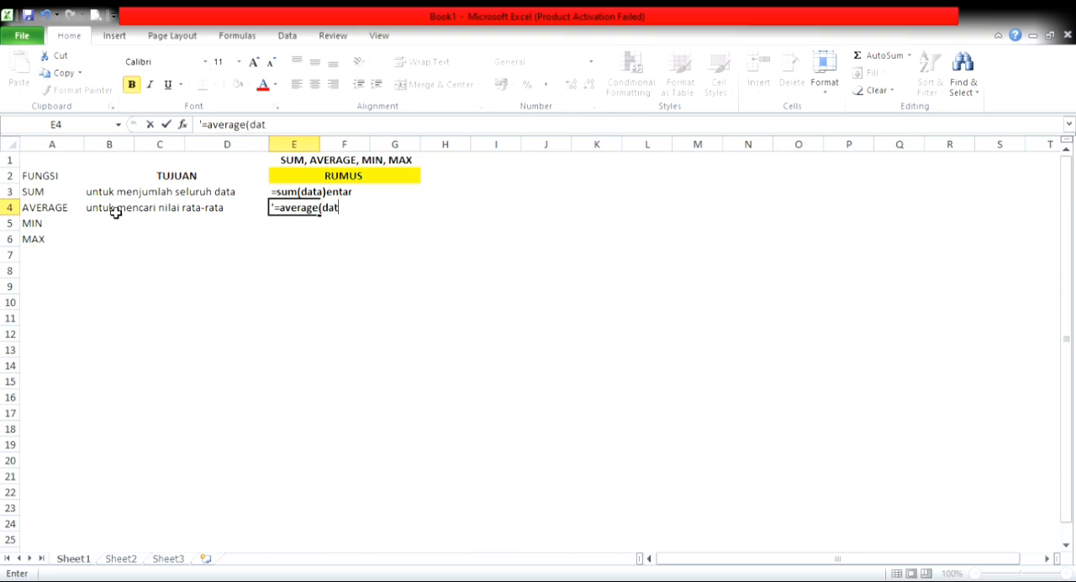
{"action": "type", "text": "a)enter"}
Step: Enter the MIN function's purpose in B5: "untuk mencari data terkecil"
{"action": "left_click", "coordinate": [116, 215]}
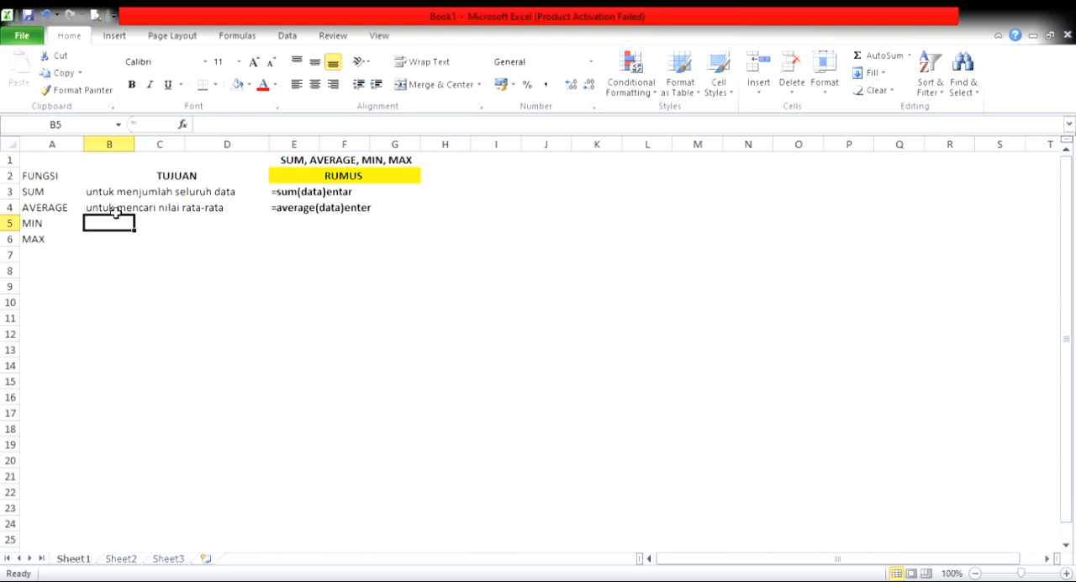
{"action": "type", "text": "unt"}
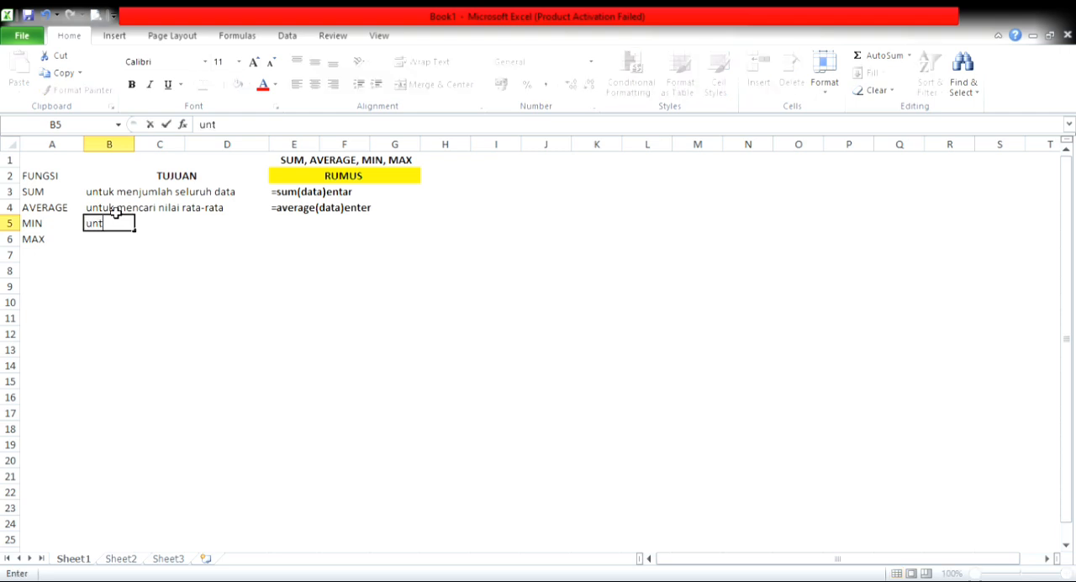
{"action": "type", "text": "uk mencari "}
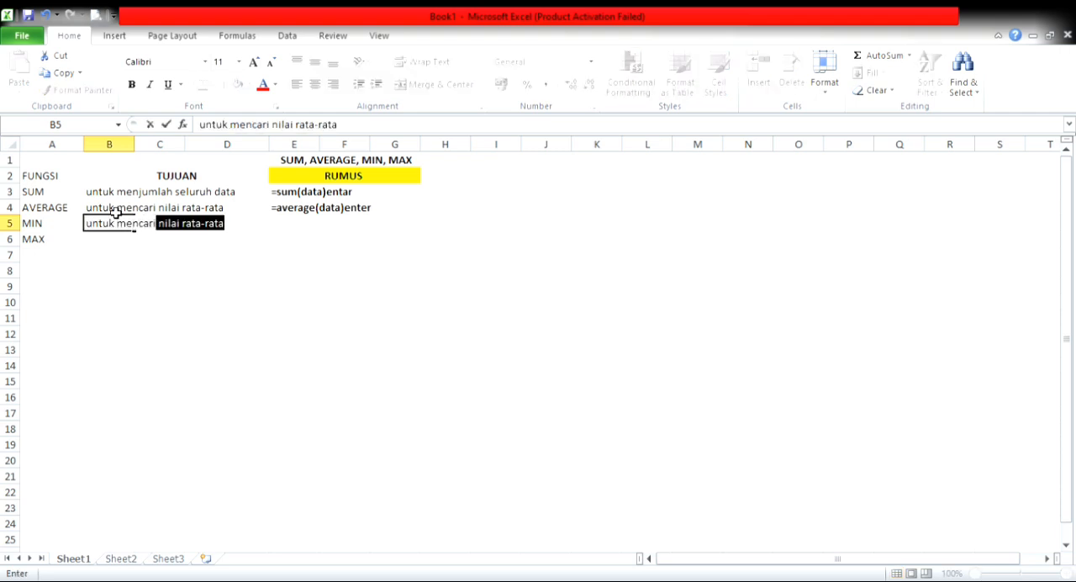
{"action": "type", "text": "data terkecil"}
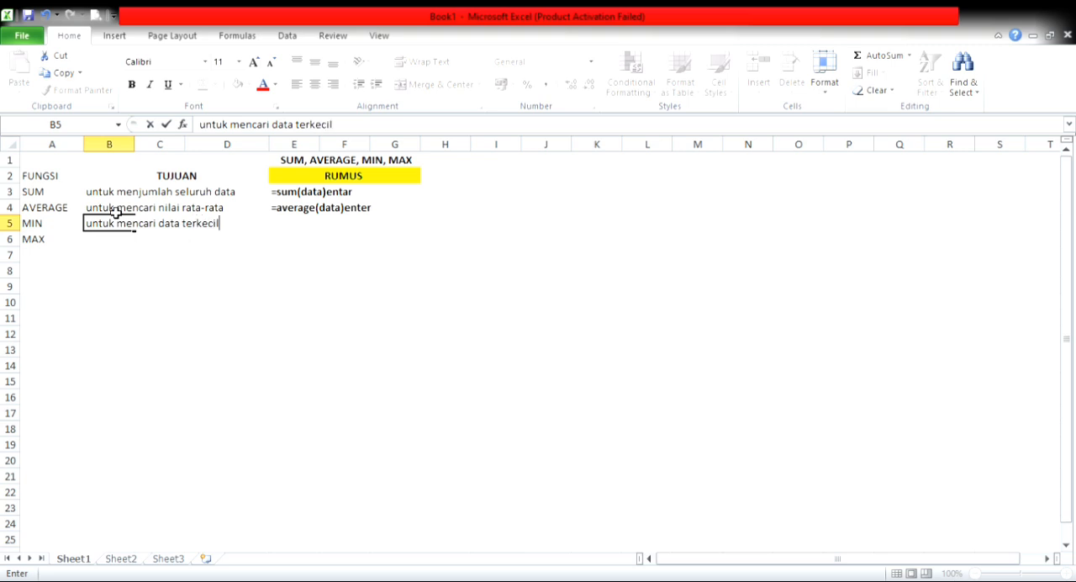
Step: Enter the MIN formula pattern in E5 as literal text: "=min(data)enter"
{"action": "key", "text": "Tab"}
{"action": "key", "text": "Tab"}
{"action": "key", "text": "Tab"}
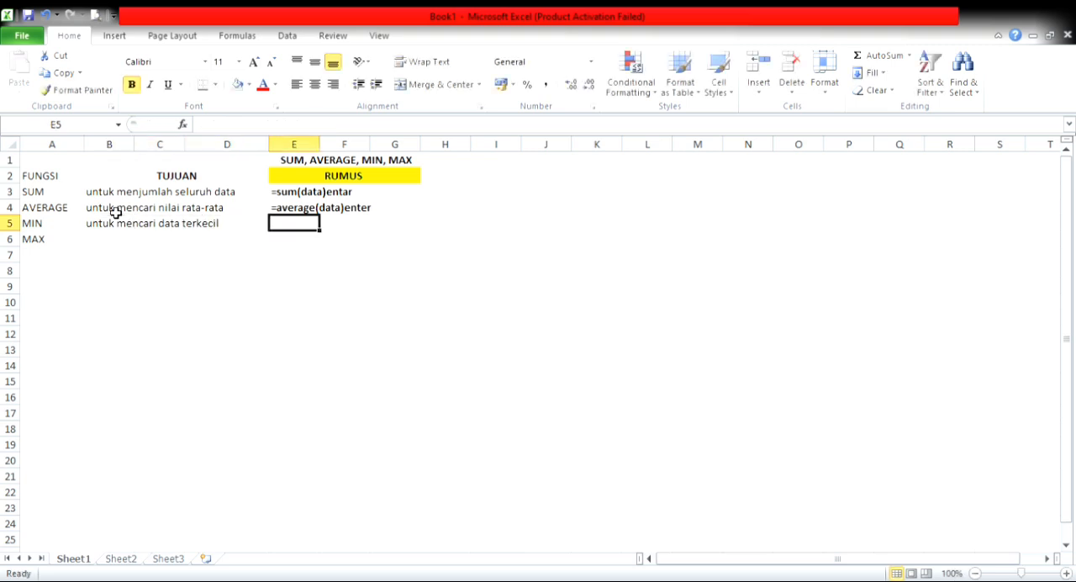
{"action": "type", "text": "'="}
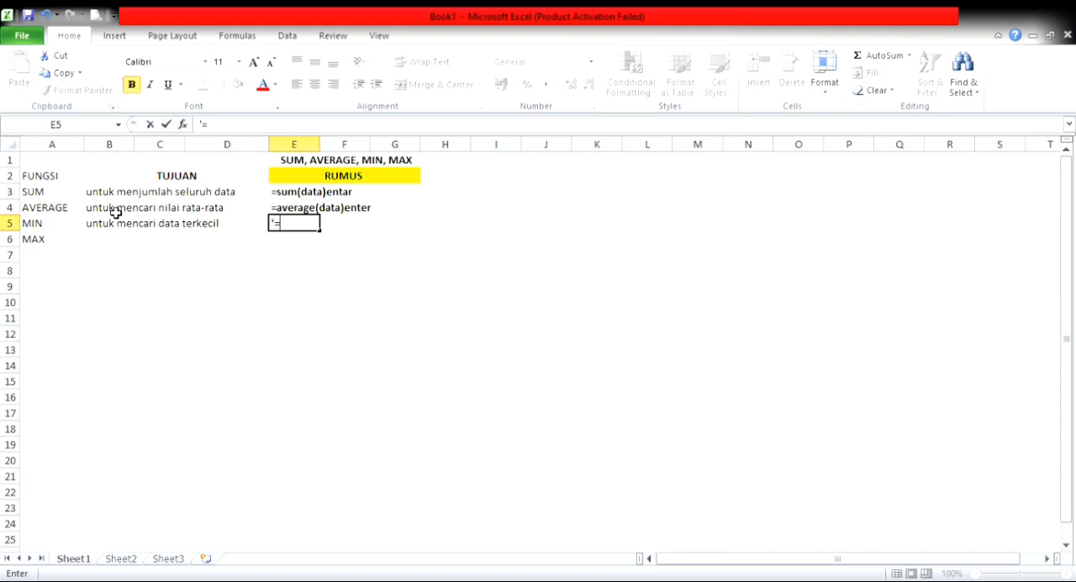
{"action": "type", "text": "min(data)enter"}
{"action": "key", "text": "Return"}
Step: Enter the MAX function's purpose in B6: "untuk mencari data terbesar"
{"action": "key", "text": "Left"}
{"action": "key", "text": "Left"}
{"action": "key", "text": "Left"}
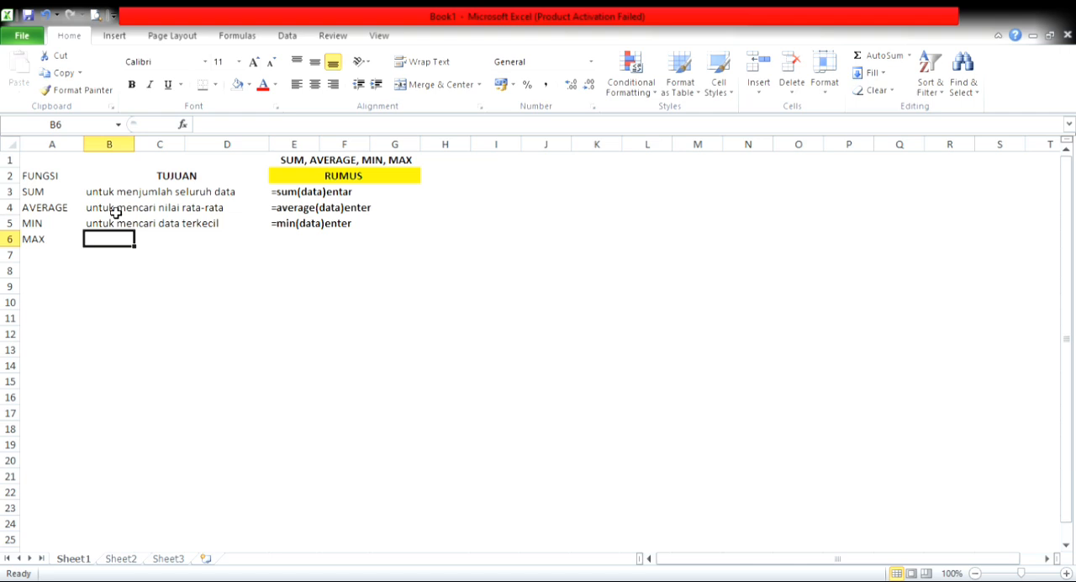
{"action": "type", "text": "untu"}
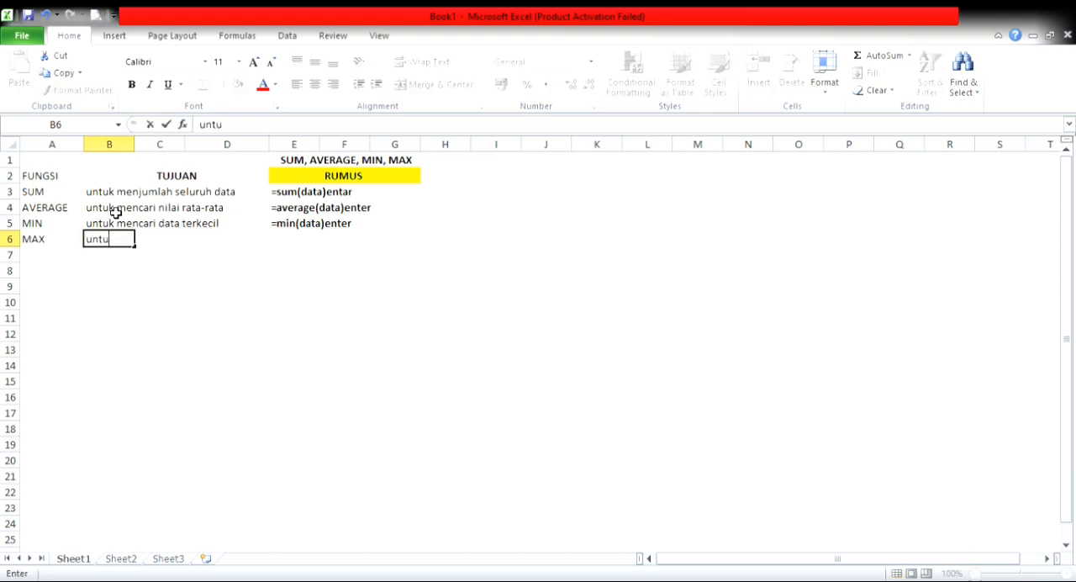
{"action": "type", "text": "k mencarin"}
{"action": "key", "text": "BackSpace"}
{"action": "key", "text": "BackSpace"}
{"action": "type", "text": "i data terkecil"}
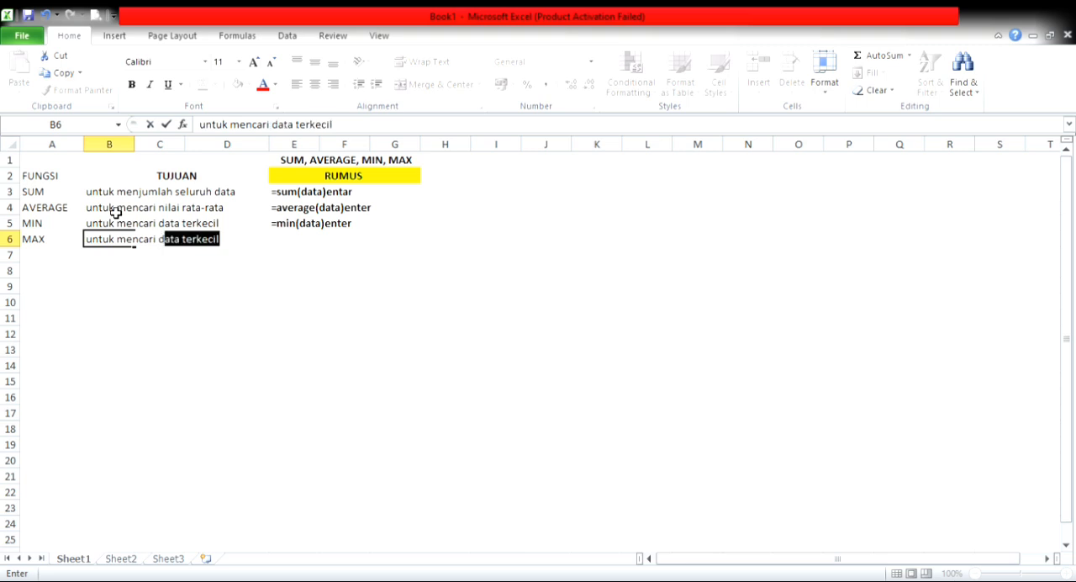
{"action": "key", "text": "shift+Left"}
{"action": "key", "text": "shift+Left"}
{"action": "key", "text": "shift+Left"}
{"action": "key", "text": "shift+Left"}
{"action": "key", "text": "shift+Left"}
{"action": "key", "text": "shift+Left"}
{"action": "type", "text": "rbesar"}
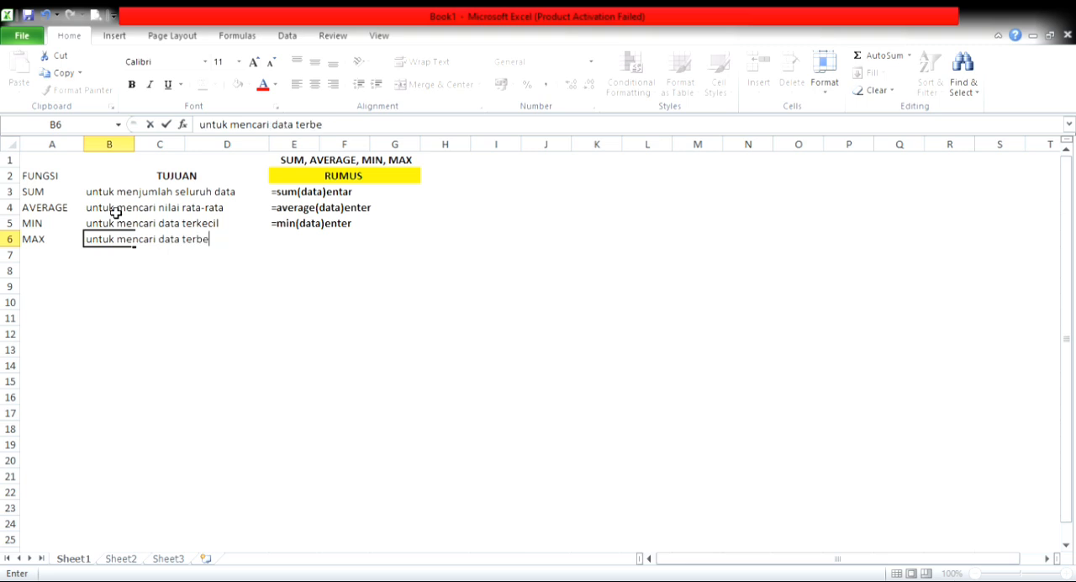
Step: Enter the MAX formula pattern in E6 as literal text: "=max(data)enter"
{"action": "left_click", "coordinate": [287, 245]}
{"action": "type", "text": "'="}
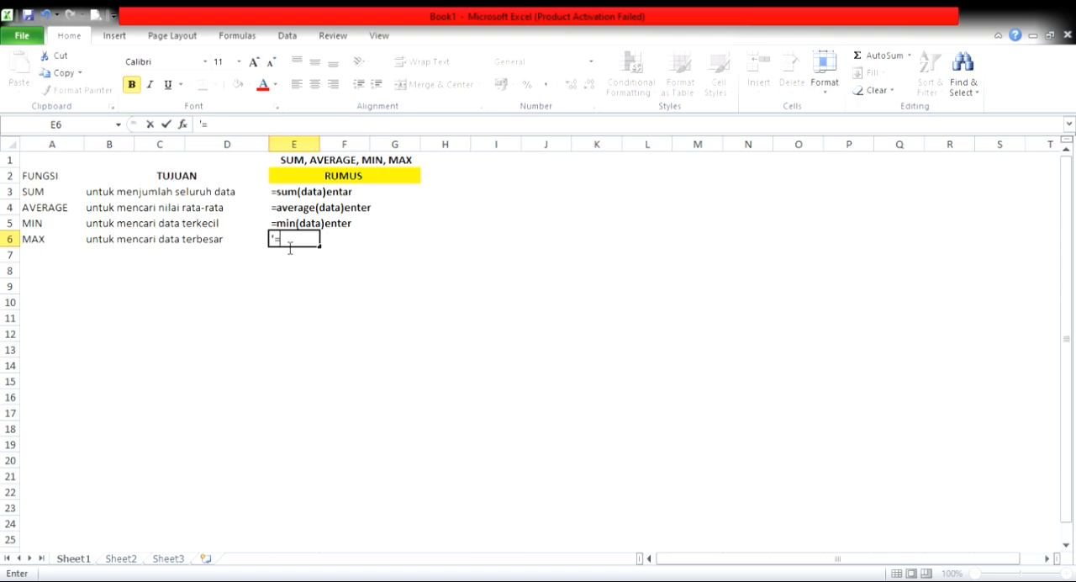
{"action": "type", "text": "max(data)e"}
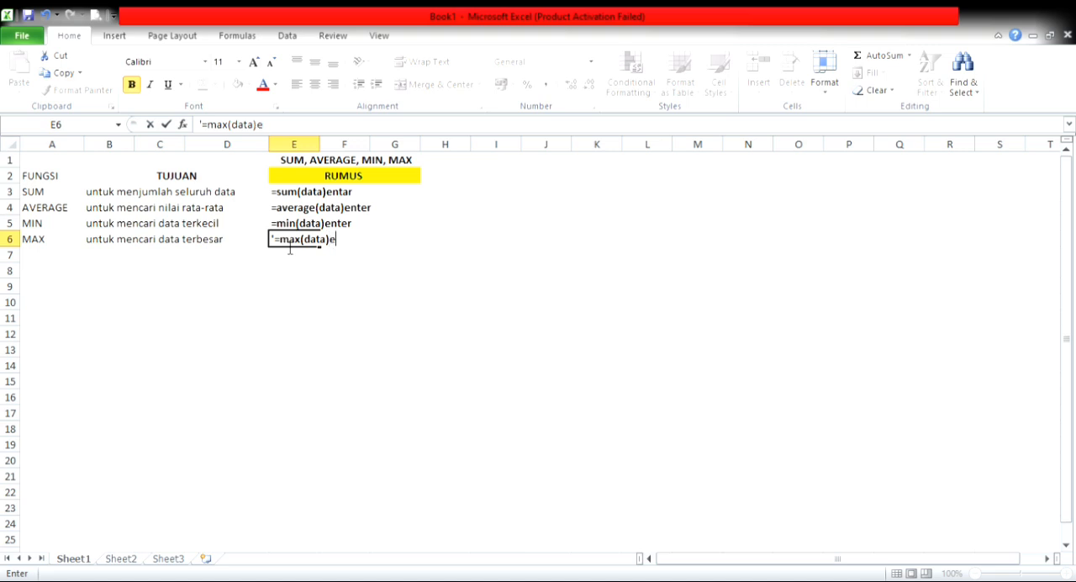
{"action": "type", "text": "nter"}
{"action": "key", "text": "Return"}
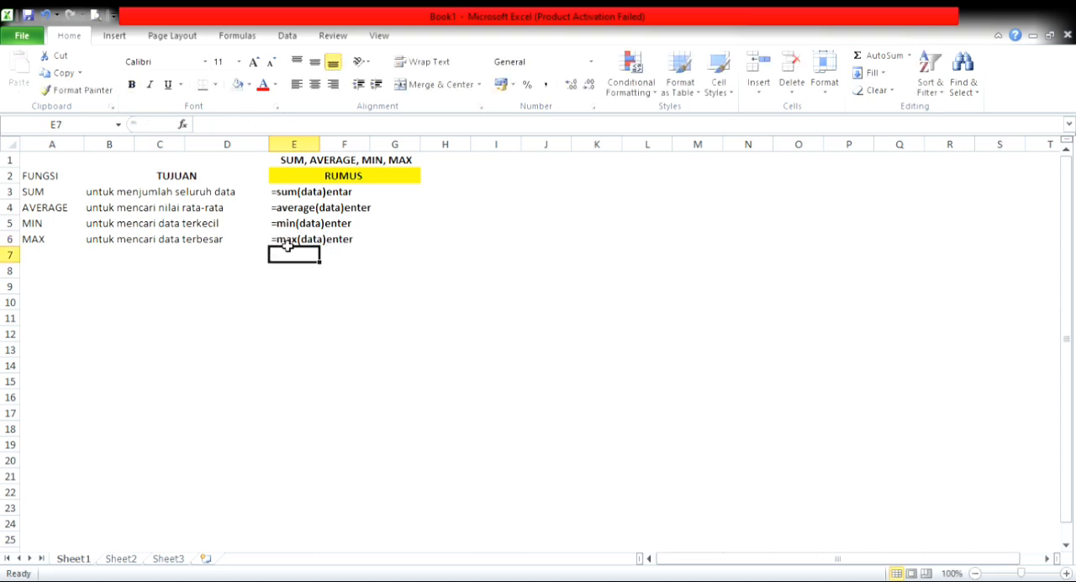
{"action": "key", "text": "Return"}
{"action": "key", "text": "Left"}
{"action": "key", "text": "Left"}
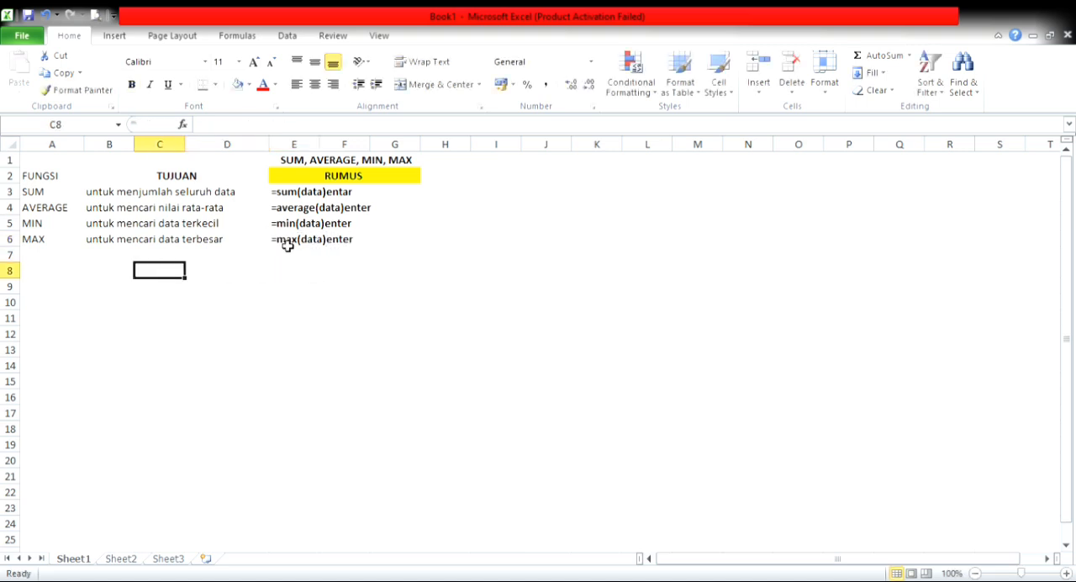
Step: Fill the formula cells E3:G6 under the RUMUS heading with yellow
{"action": "left_click_drag", "start_coordinate": [281, 193], "coordinate": [393, 236]}
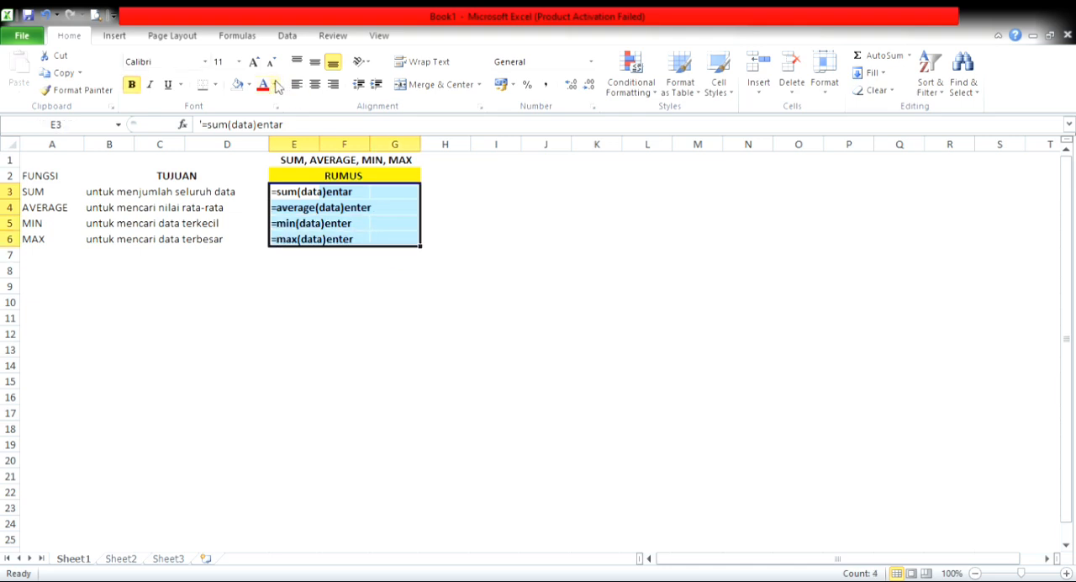
{"action": "left_click", "coordinate": [238, 84]}
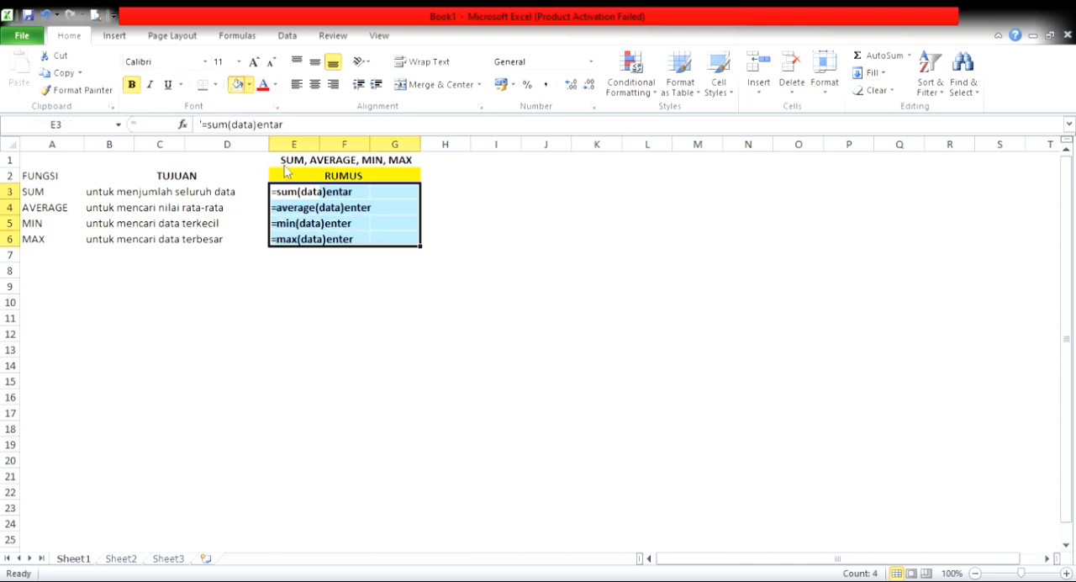
{"action": "left_click", "coordinate": [291, 333]}
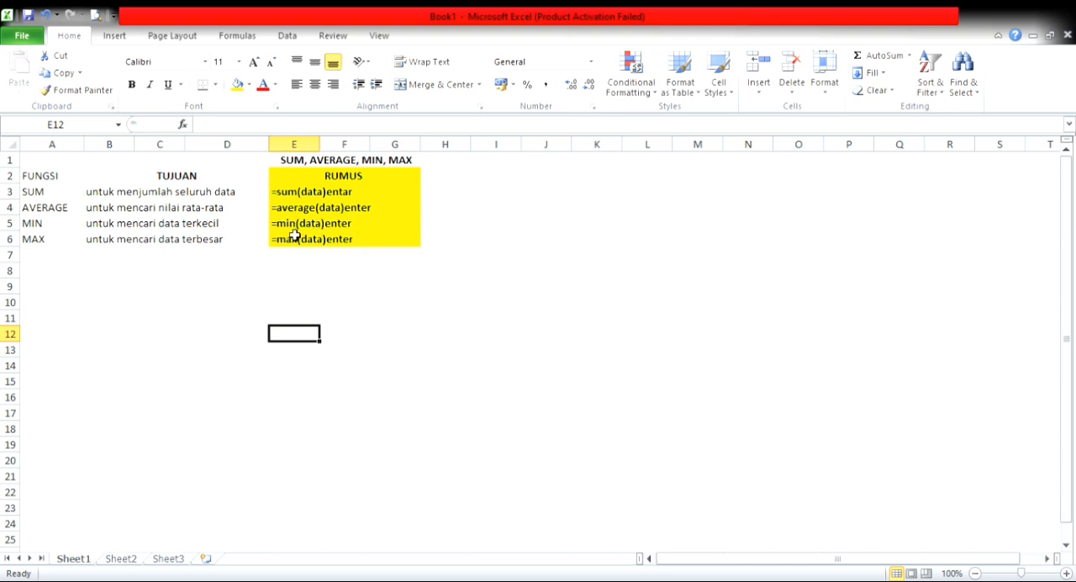
Step: Switch to Sheet2 with the DATA column of numbers
{"action": "left_click", "coordinate": [59, 287]}
{"action": "left_click", "coordinate": [59, 306]}
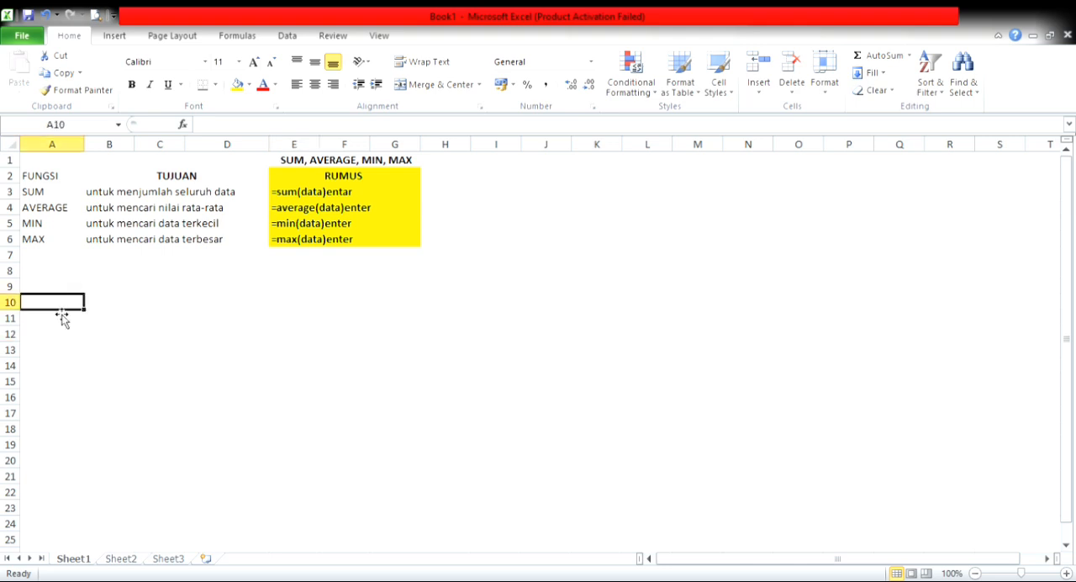
{"action": "left_click", "coordinate": [118, 558]}
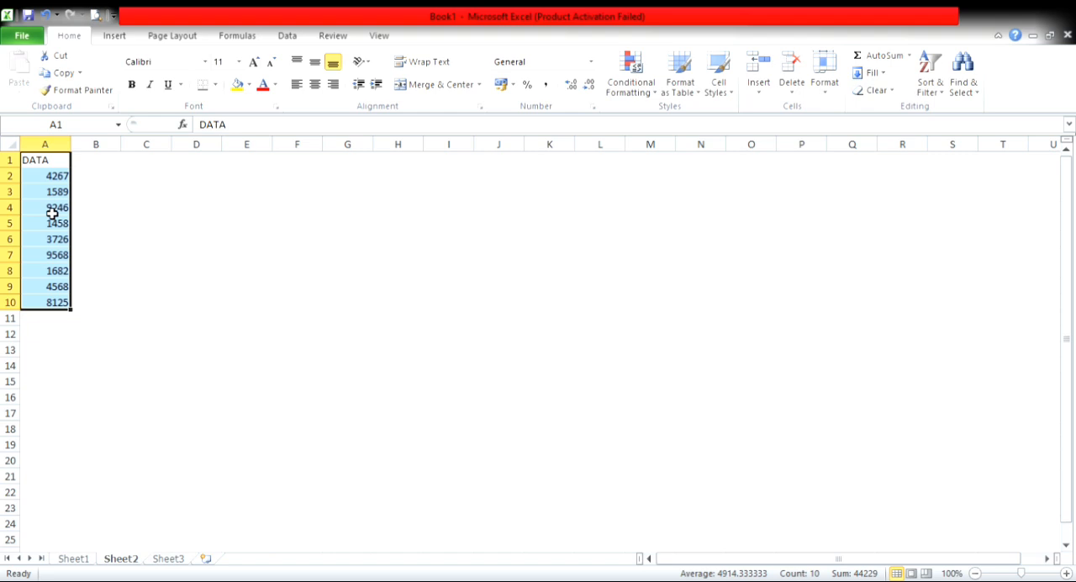
Step: Copy the DATA column A1:A10 from Sheet2 and paste it into Sheet1 starting at B10
{"action": "key", "text": "ctrl+c"}
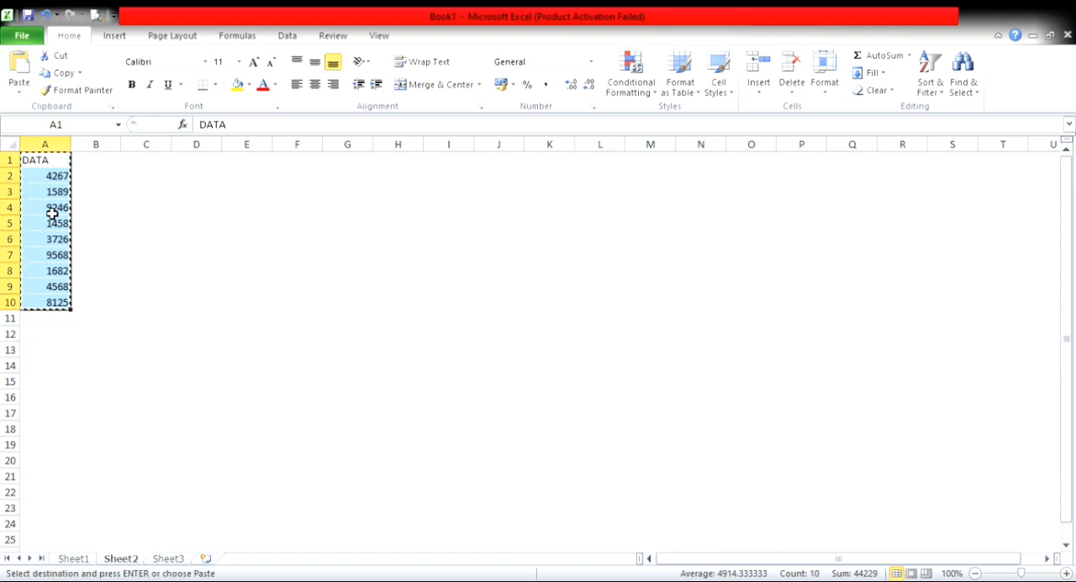
{"action": "left_click", "coordinate": [72, 559]}
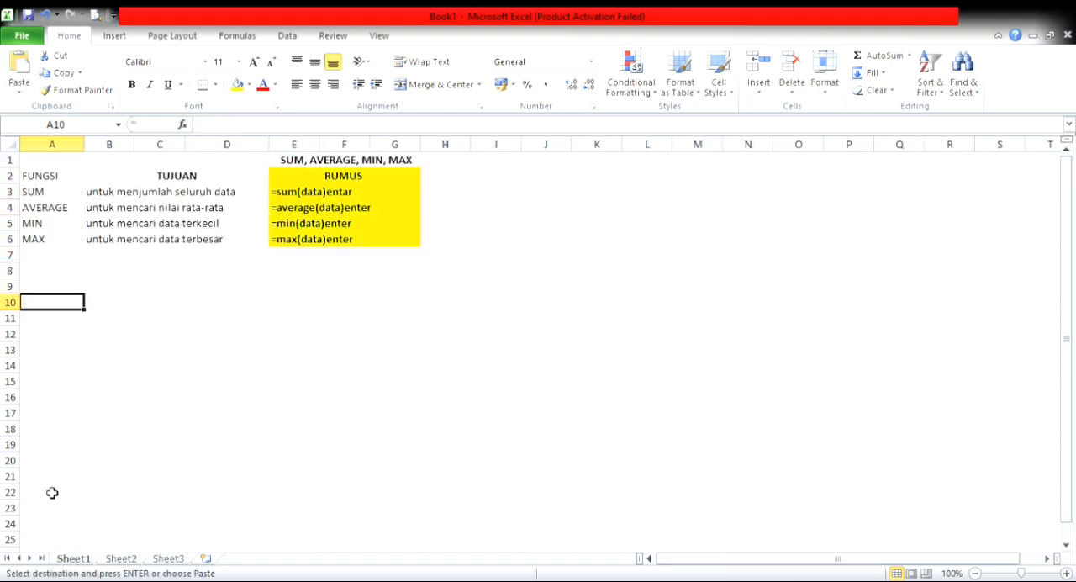
{"action": "left_click", "coordinate": [94, 301]}
{"action": "key", "text": "Return"}
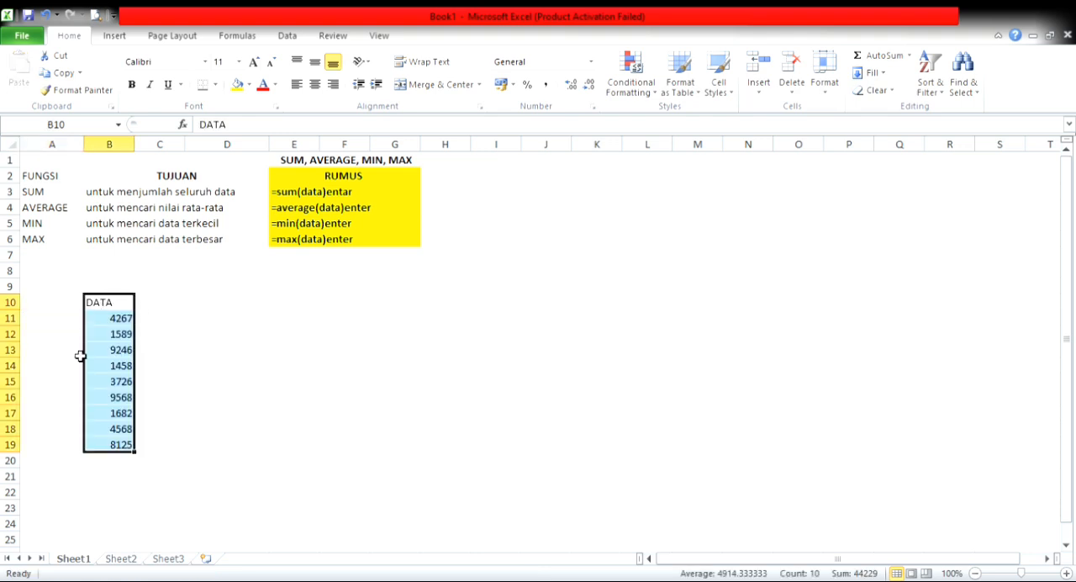
Step: Enter the row labels "jumlah", "rata-rata", "minimal" and "maximal" in A21:A24 below the data
{"action": "left_click", "coordinate": [41, 478]}
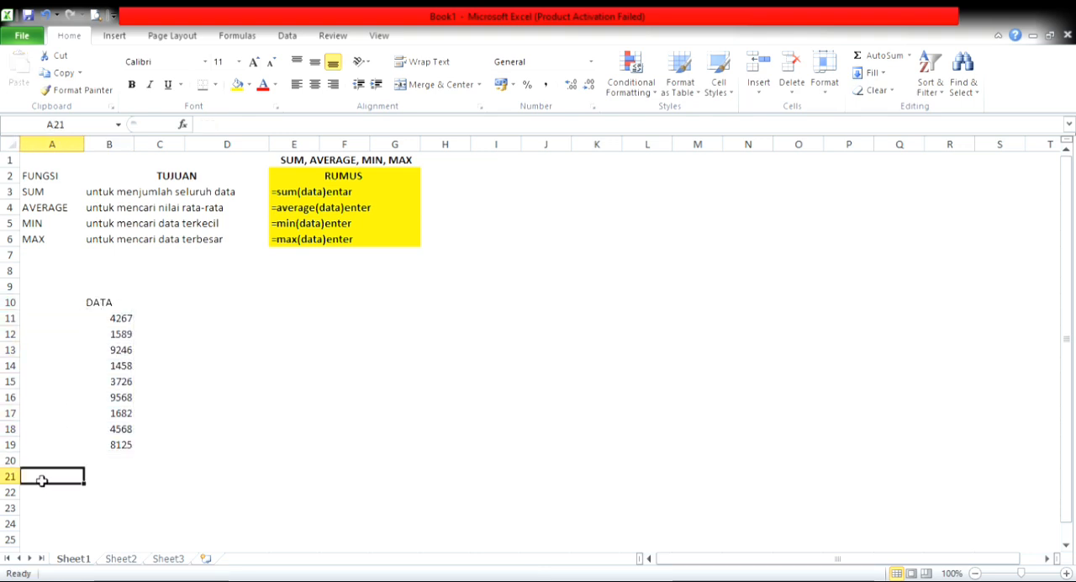
{"action": "type", "text": "jumlah"}
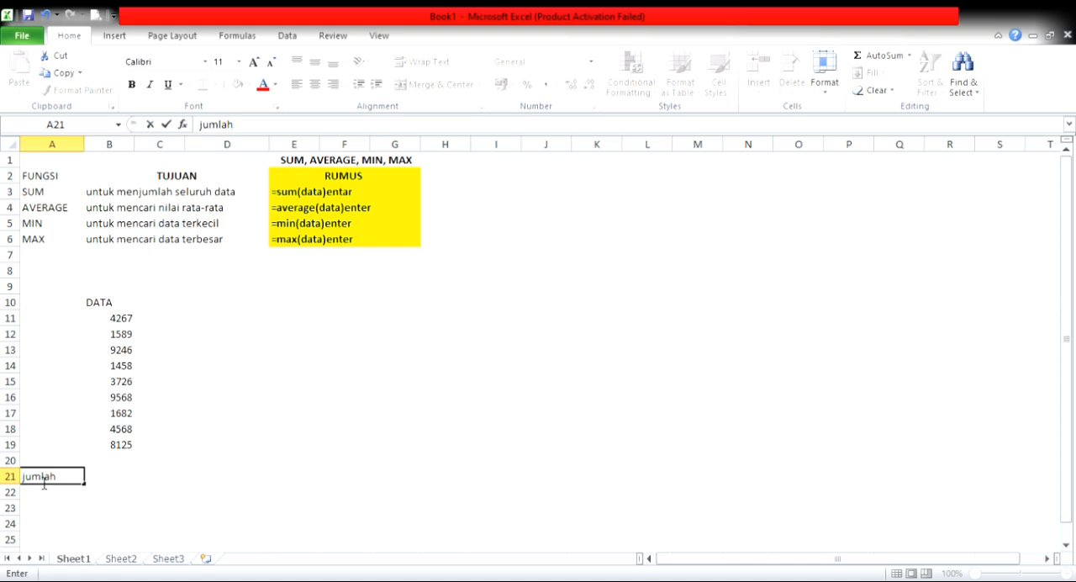
{"action": "key", "text": "Return"}
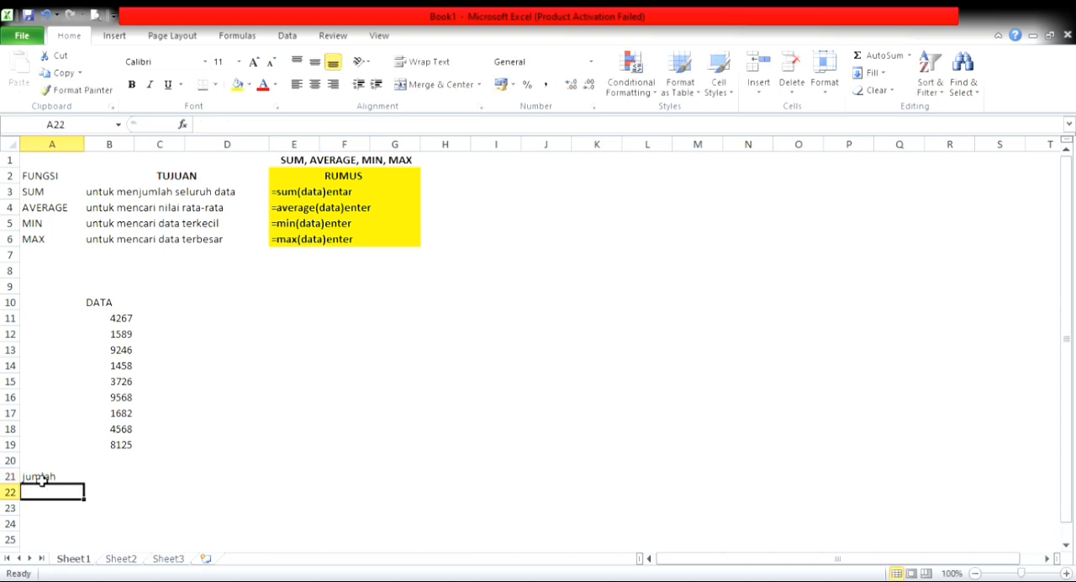
{"action": "type", "text": "rata-rata"}
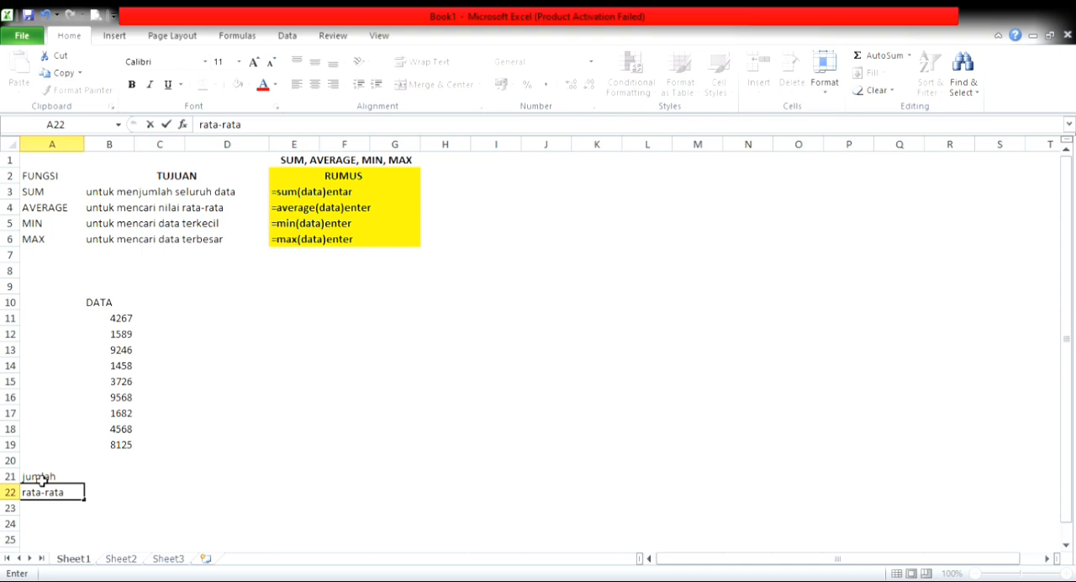
{"action": "key", "text": "Return"}
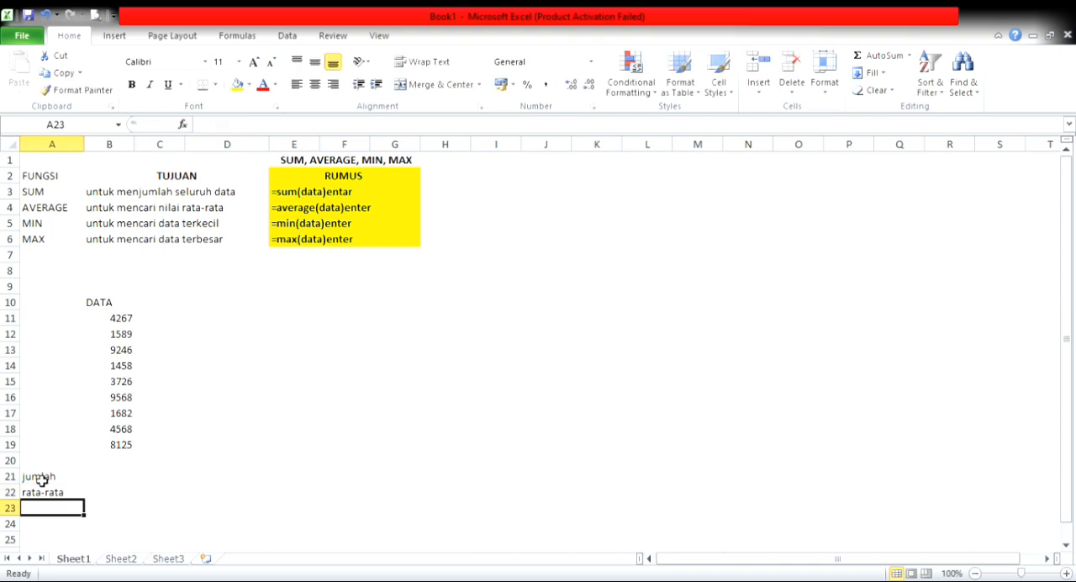
{"action": "type", "text": "minimal"}
{"action": "key", "text": "Return"}
{"action": "type", "text": "m"}
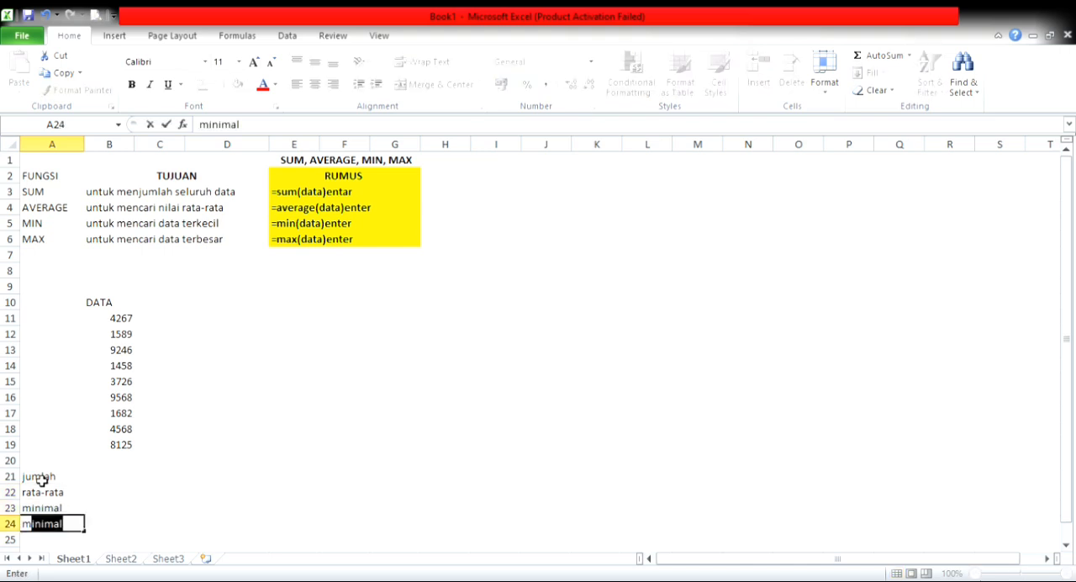
{"action": "type", "text": "aximal"}
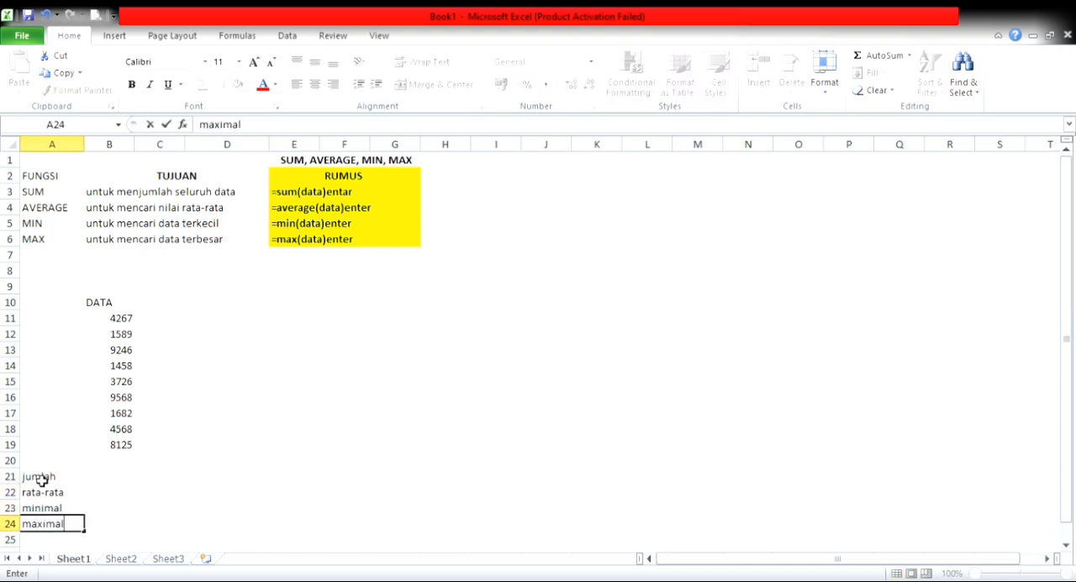
{"action": "key", "text": "Return"}
Step: Calculate the data's total in B21 beside jumlah with the formula =sum(B11:B19)
{"action": "left_click", "coordinate": [159, 484]}
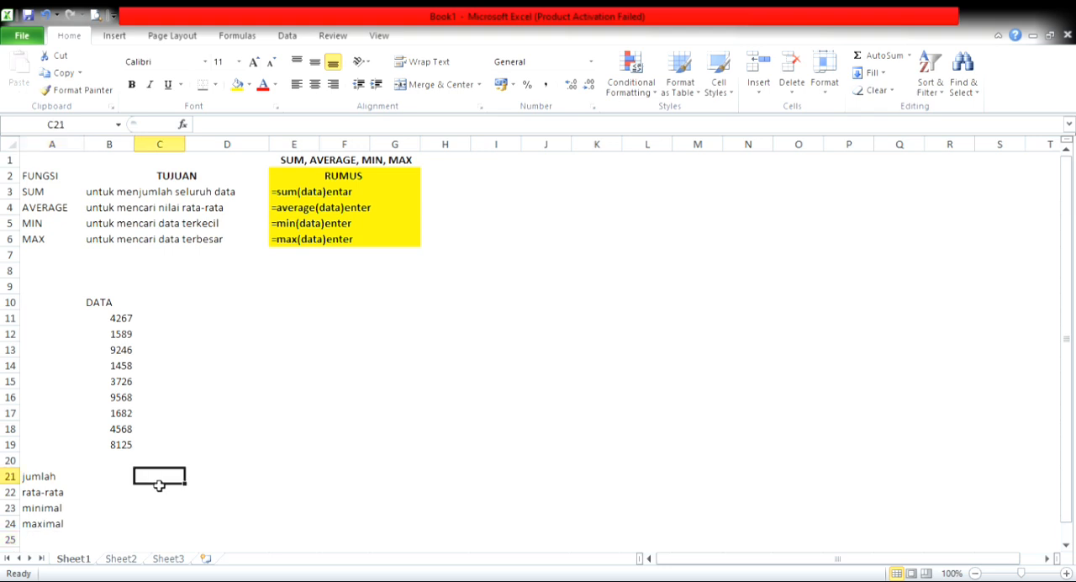
{"action": "left_click", "coordinate": [131, 482]}
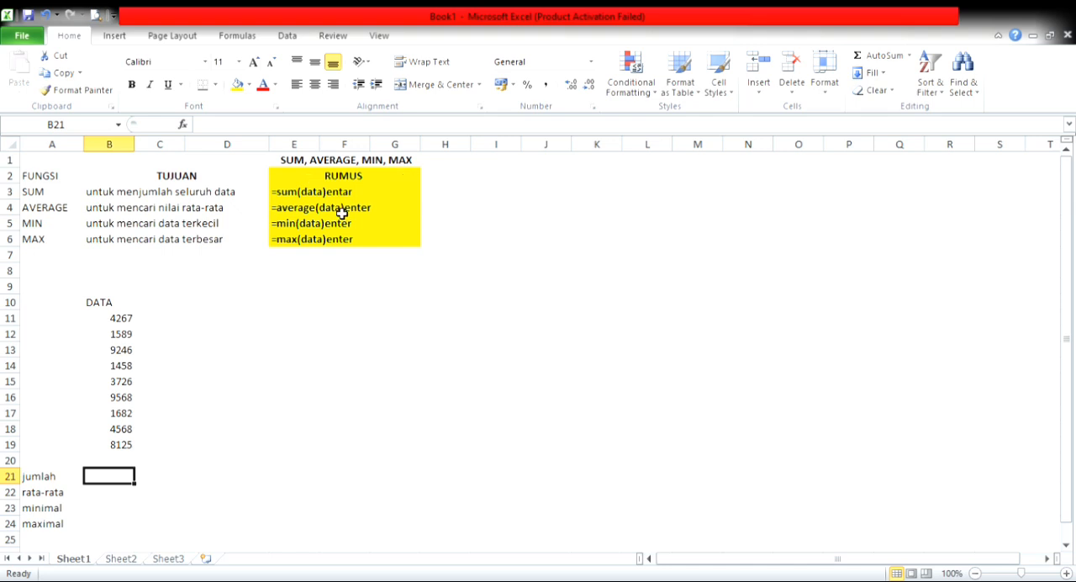
{"action": "type", "text": "=sum"}
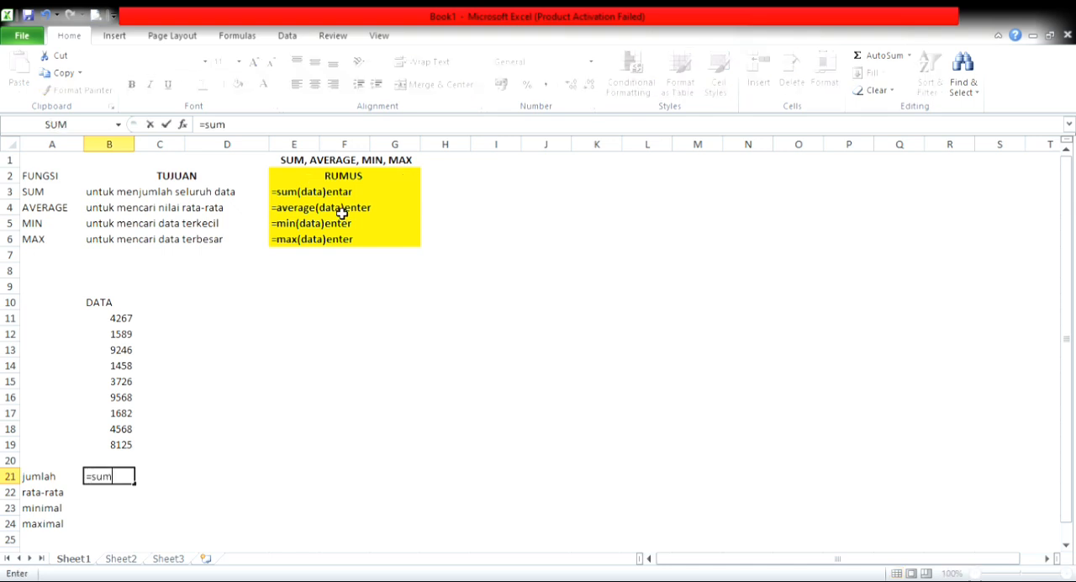
{"action": "type", "text": "("}
{"action": "left_click_drag", "start_coordinate": [107, 321], "coordinate": [123, 445]}
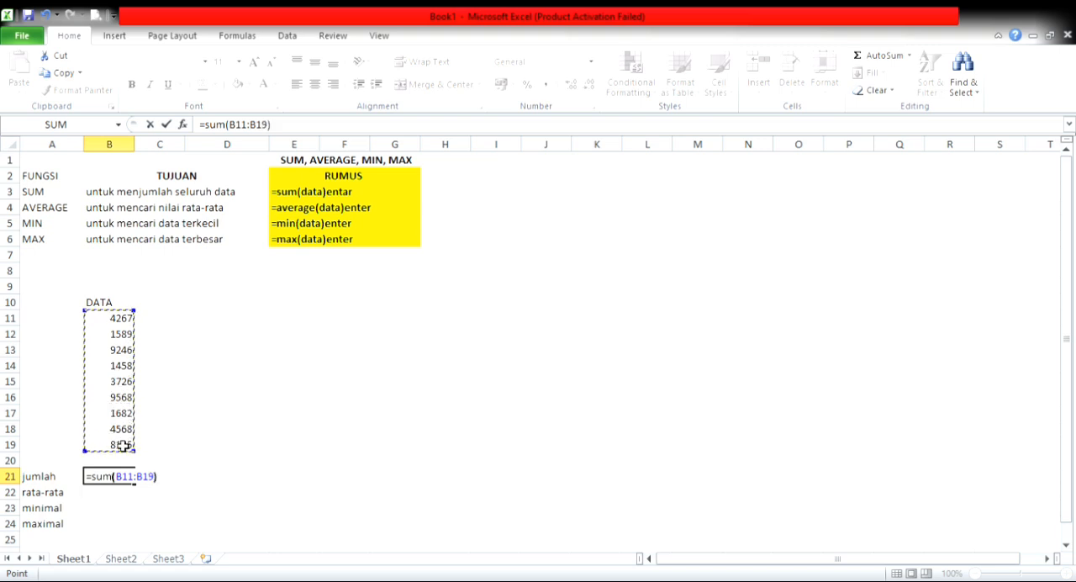
{"action": "key", "text": "Return"}
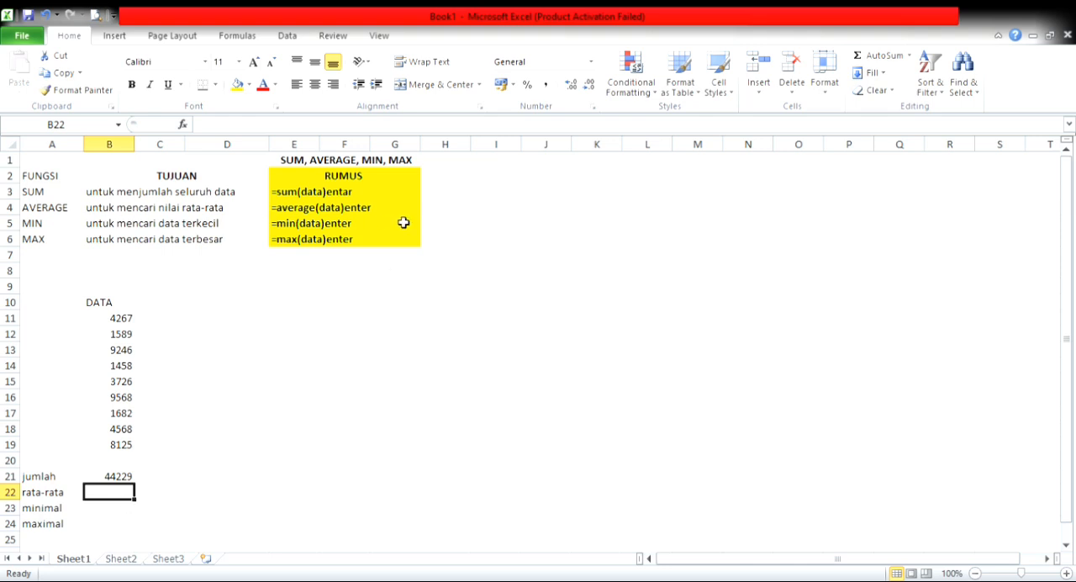
Step: Calculate the data's mean in B22 beside rata-rata with the formula =average(B11:B19)
{"action": "type", "text": "="}
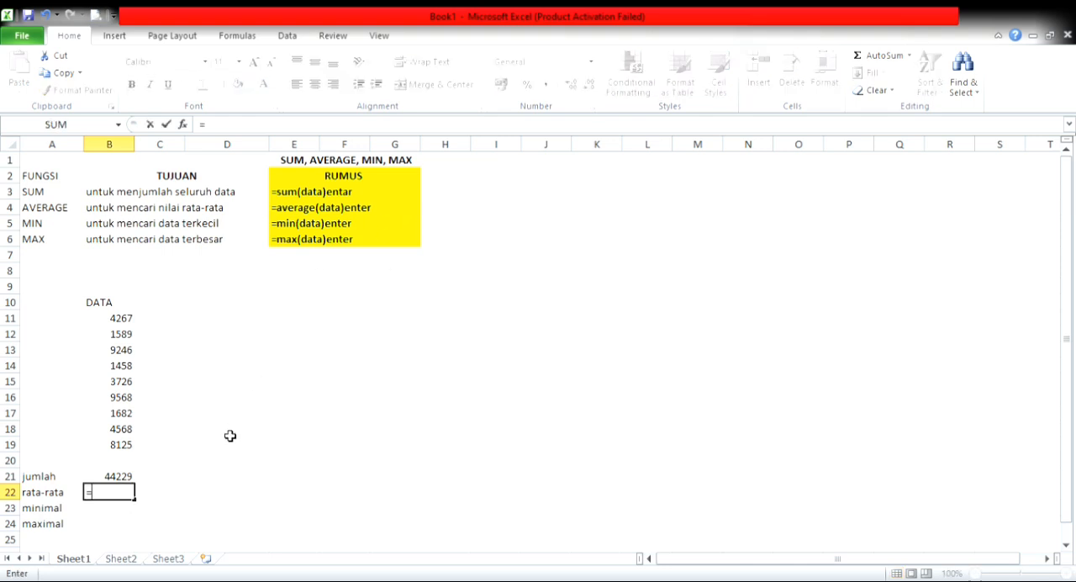
{"action": "type", "text": "average("}
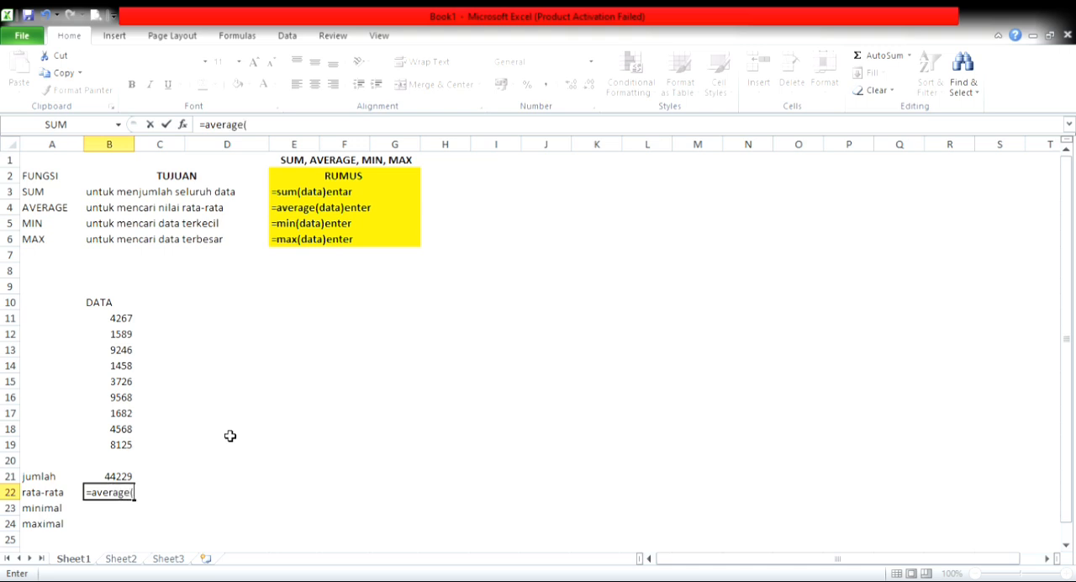
{"action": "left_click_drag", "start_coordinate": [108, 315], "coordinate": [119, 451]}
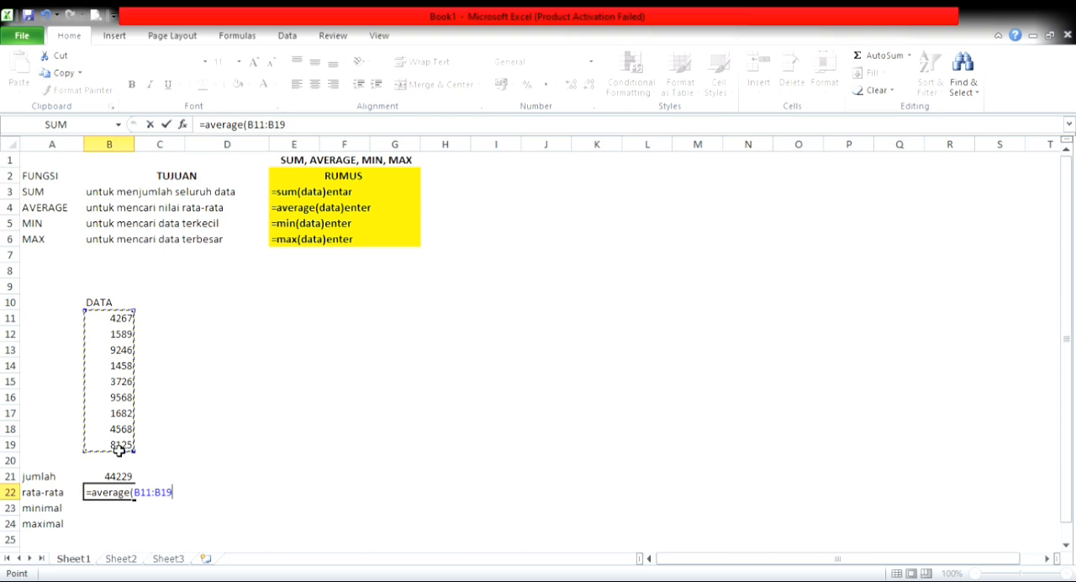
{"action": "type", "text": ")"}
{"action": "key", "text": "Return"}
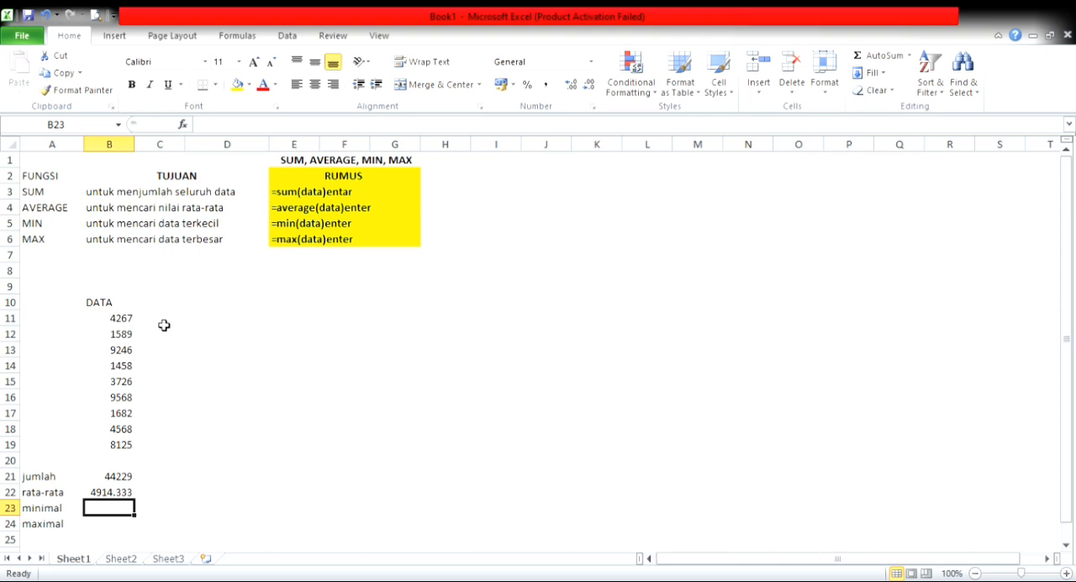
Step: Find the smallest data value in B23 beside minimal with the formula =min(B11:B19)
{"action": "type", "text": "=min"}
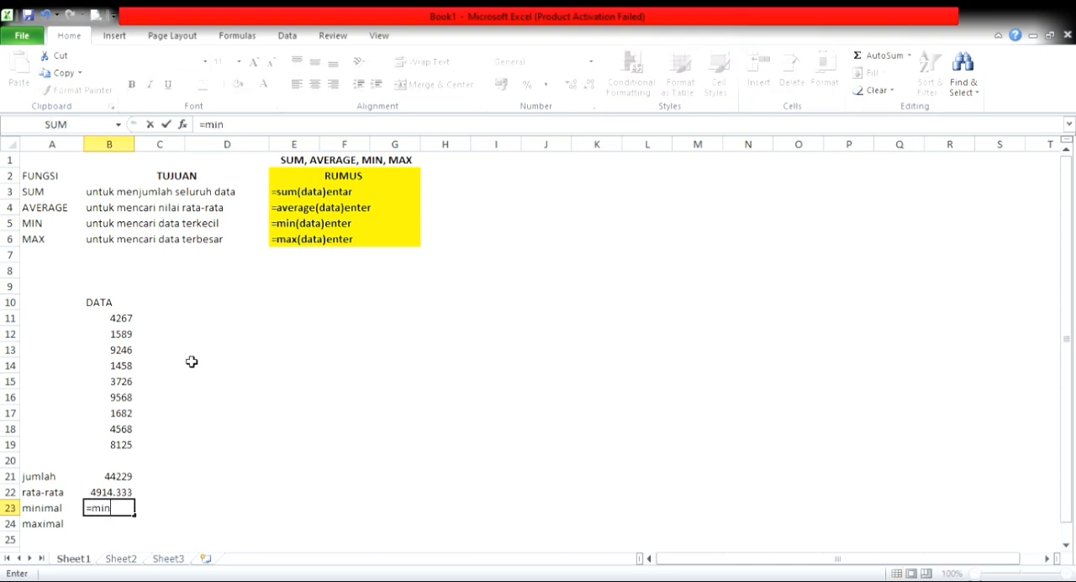
{"action": "type", "text": "("}
{"action": "left_click", "coordinate": [122, 326]}
{"action": "left_click_drag", "start_coordinate": [122, 326], "coordinate": [120, 443]}
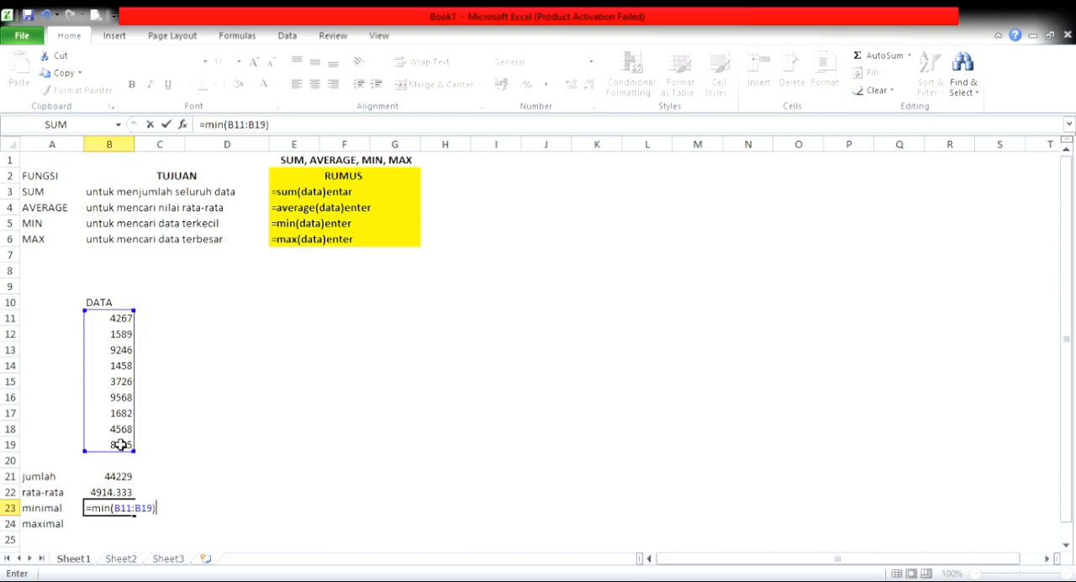
{"action": "key", "text": "Return"}
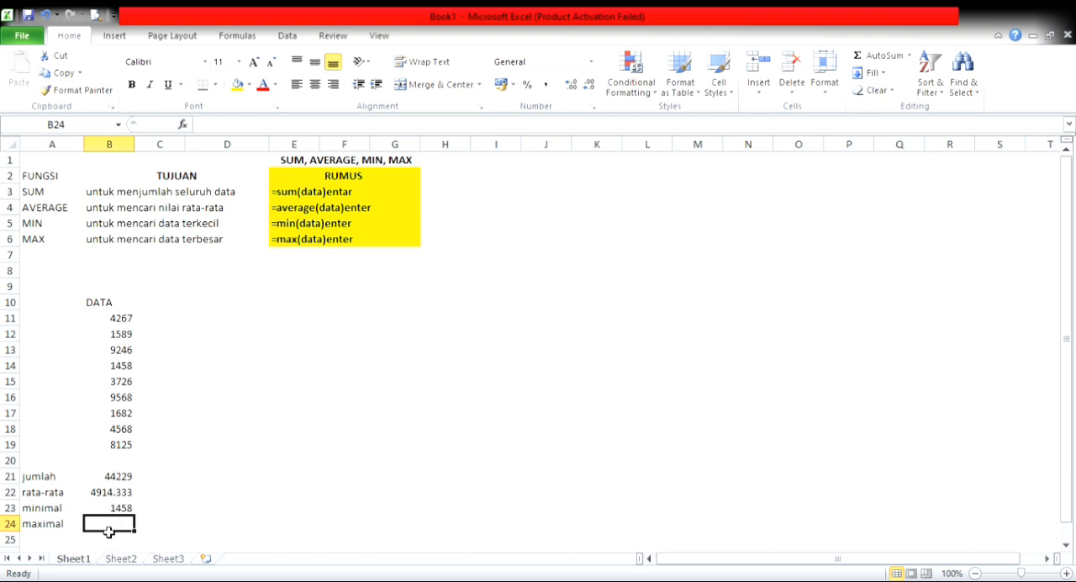
Step: Find the largest data value in B24 beside maximal with the formula =max(B11:B19)
{"action": "type", "text": "=max("}
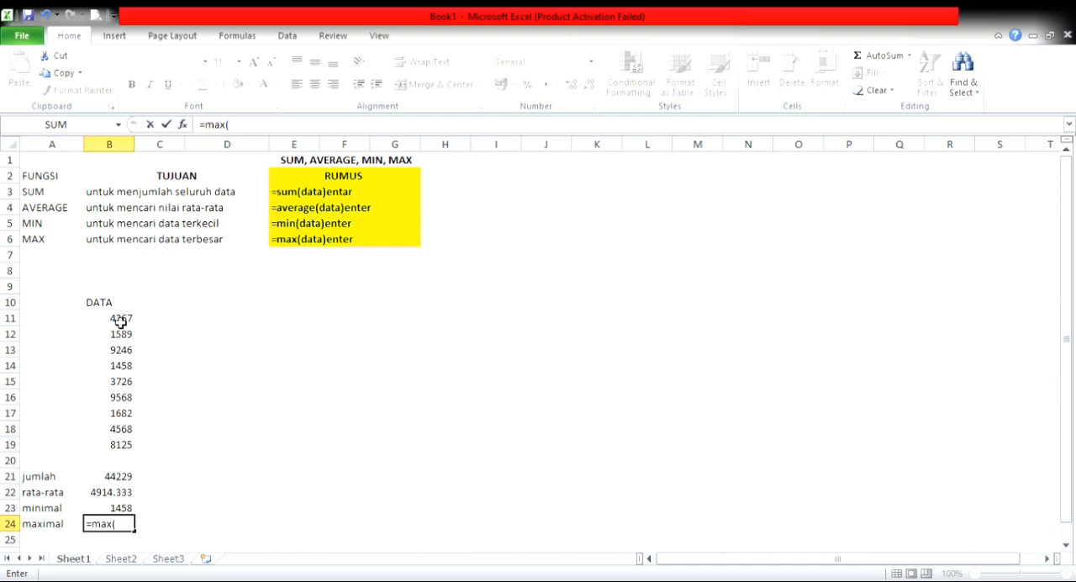
{"action": "left_click_drag", "start_coordinate": [120, 316], "coordinate": [121, 445]}
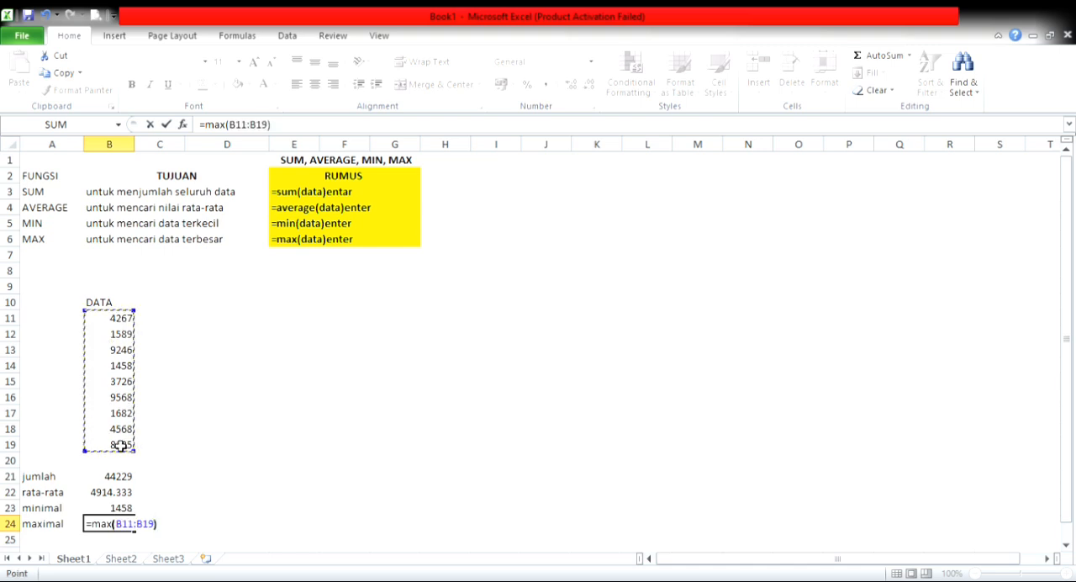
{"action": "type", "text": ")"}
{"action": "key", "text": "Return"}
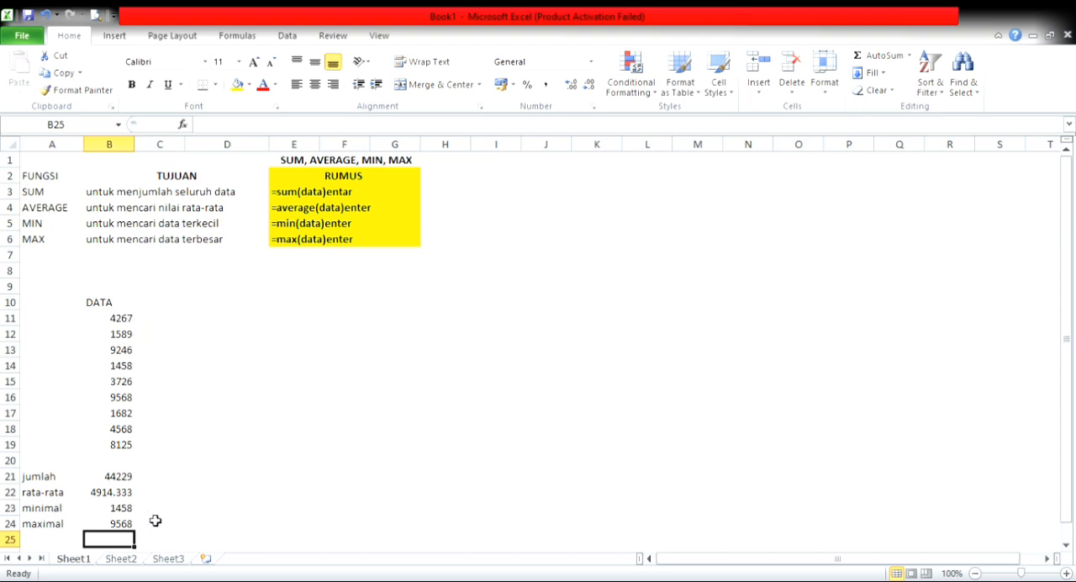
Step: Compare the minimal and maximal results in B23:B24 with the source numbers in B11:B19, and review the results block A21:B24
{"action": "left_click", "coordinate": [108, 513]}
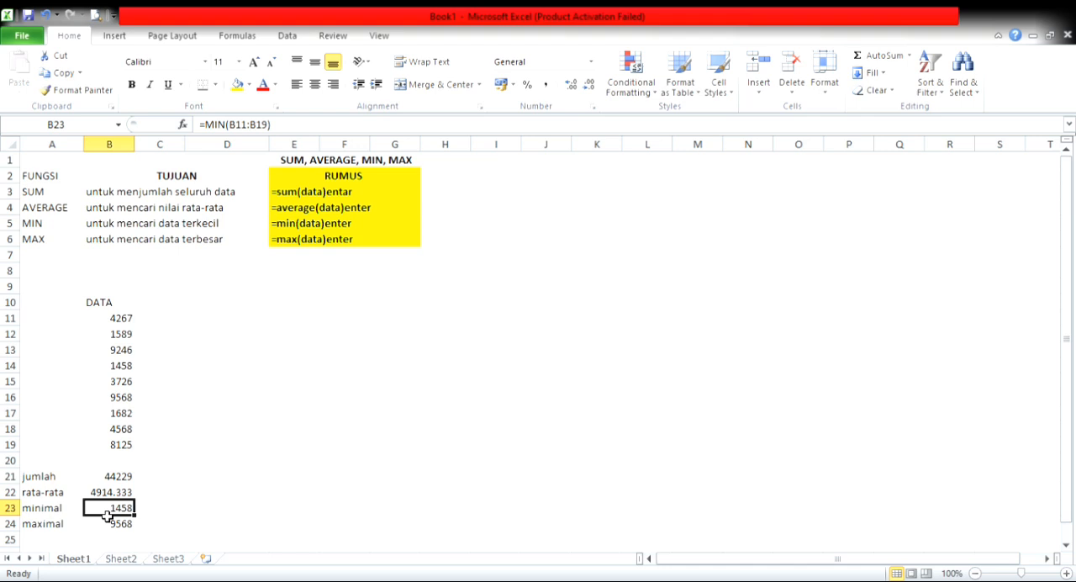
{"action": "left_click", "coordinate": [131, 369]}
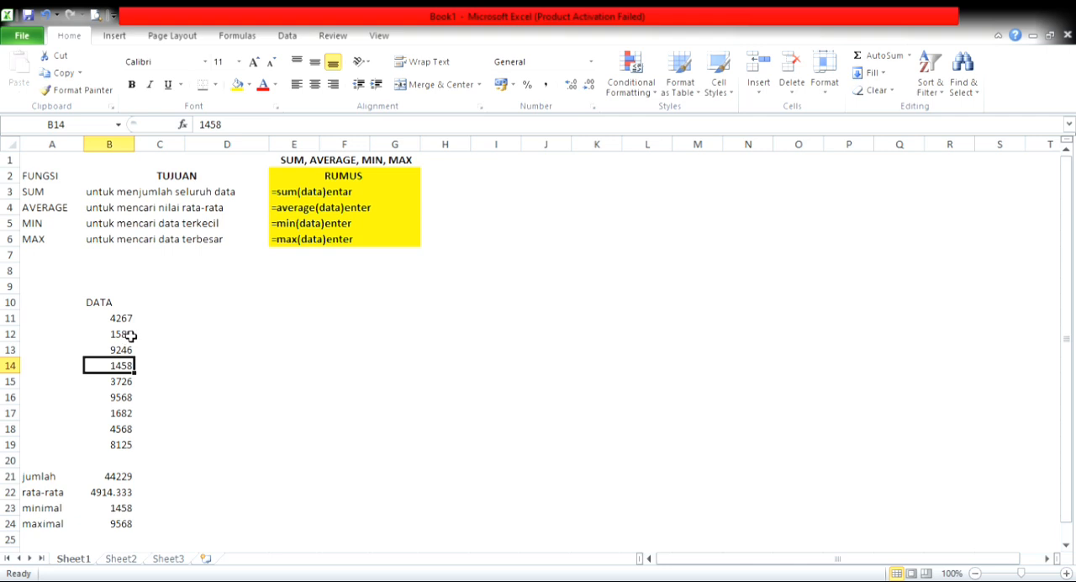
{"action": "left_click", "coordinate": [122, 523]}
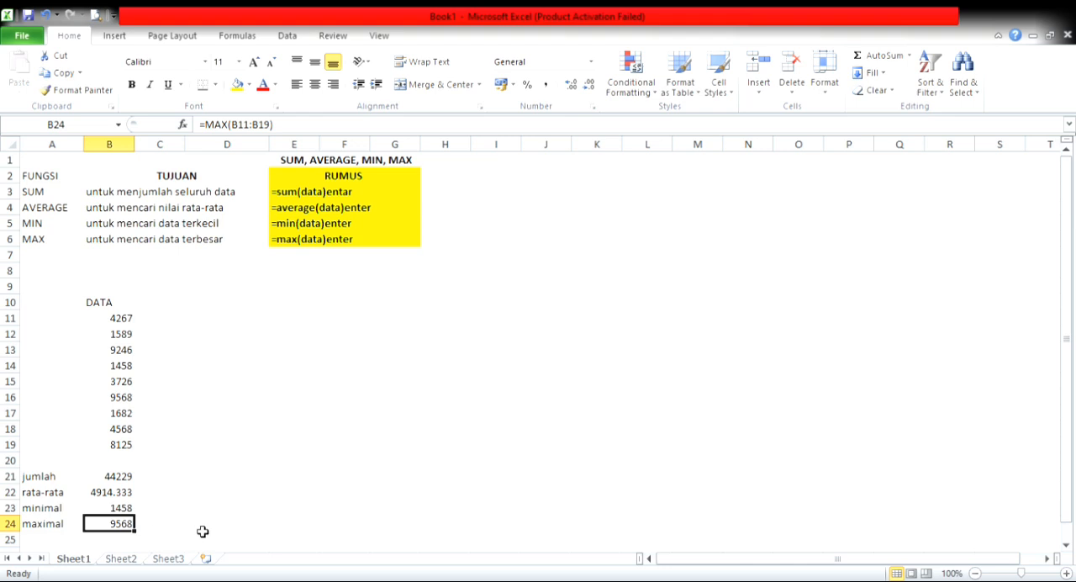
{"action": "left_click", "coordinate": [131, 400]}
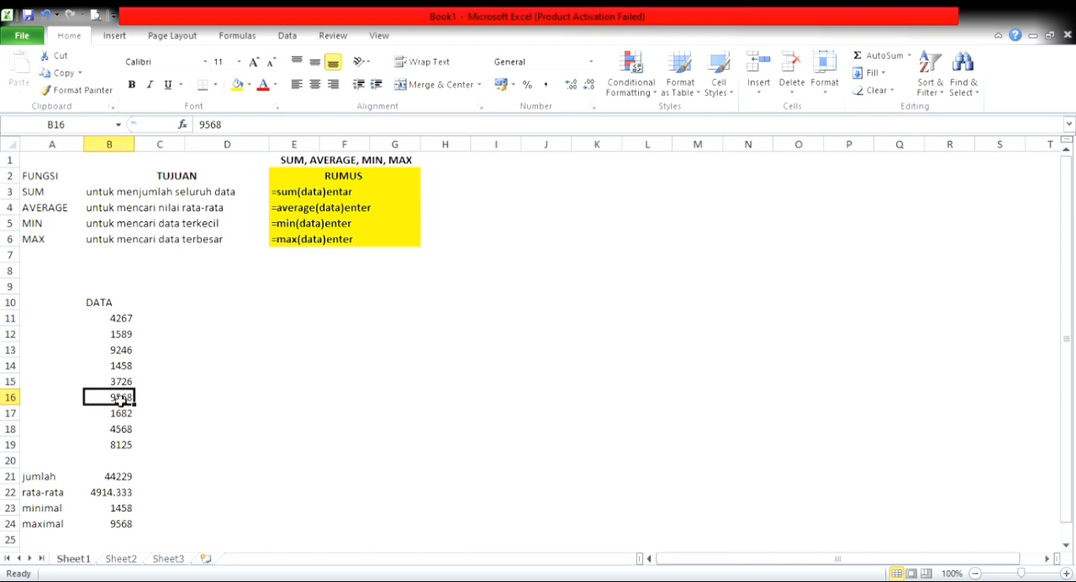
{"action": "left_click", "coordinate": [108, 354]}
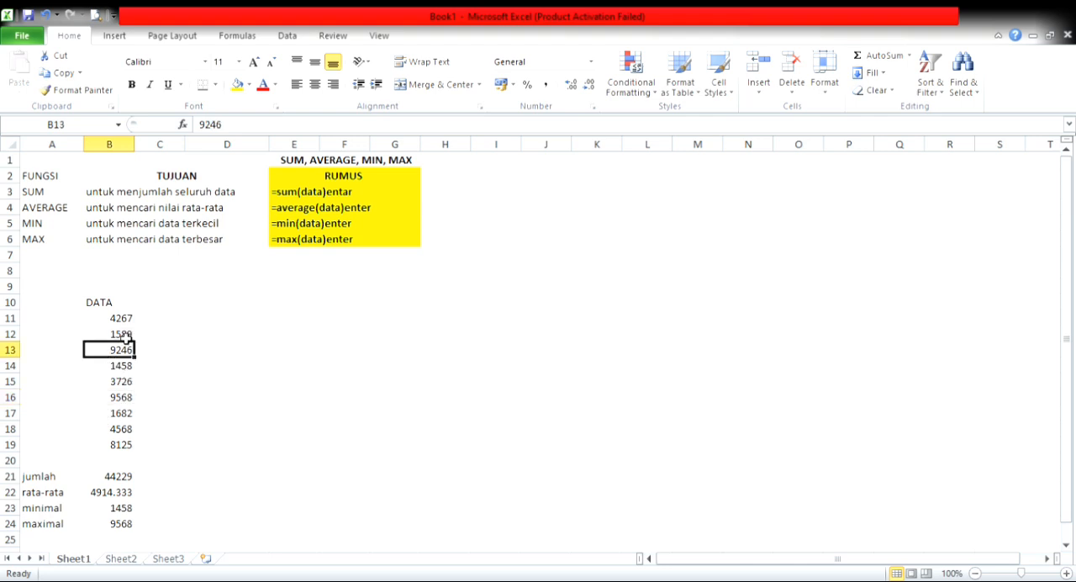
{"action": "left_click", "coordinate": [116, 528]}
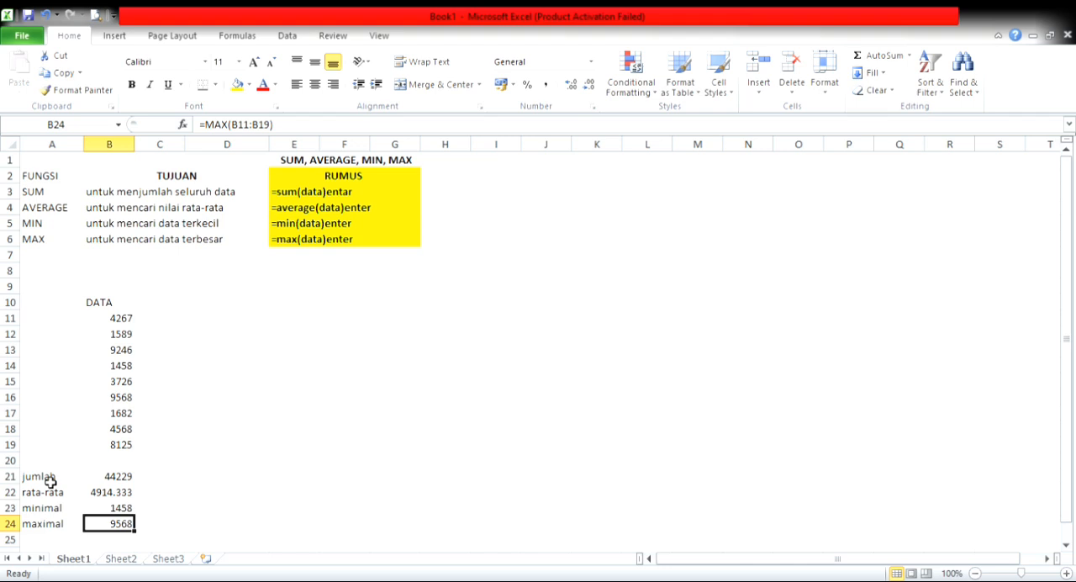
{"action": "left_click_drag", "start_coordinate": [36, 480], "coordinate": [122, 524]}
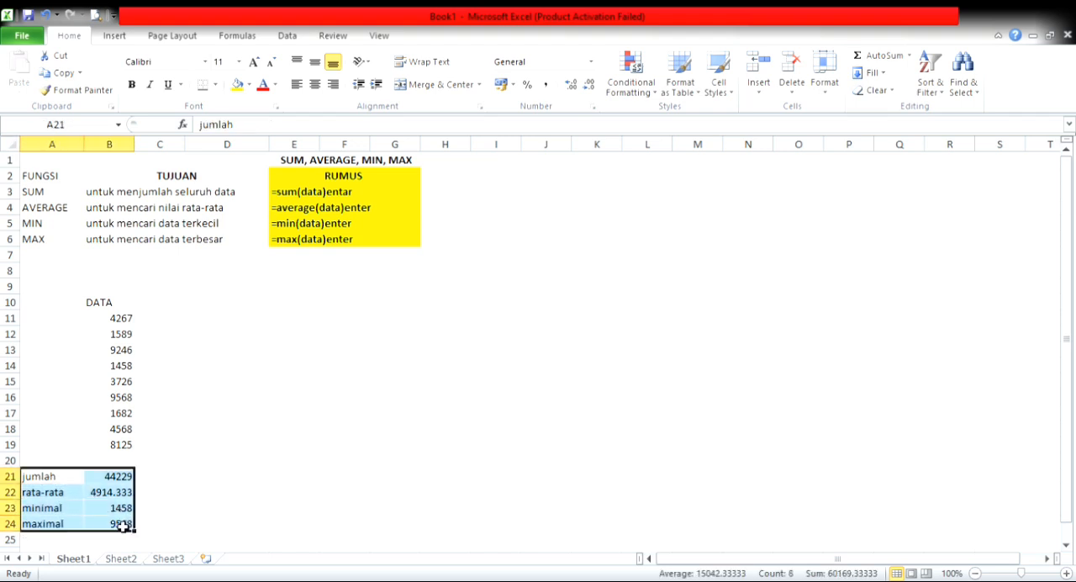
{"action": "left_click", "coordinate": [165, 524]}
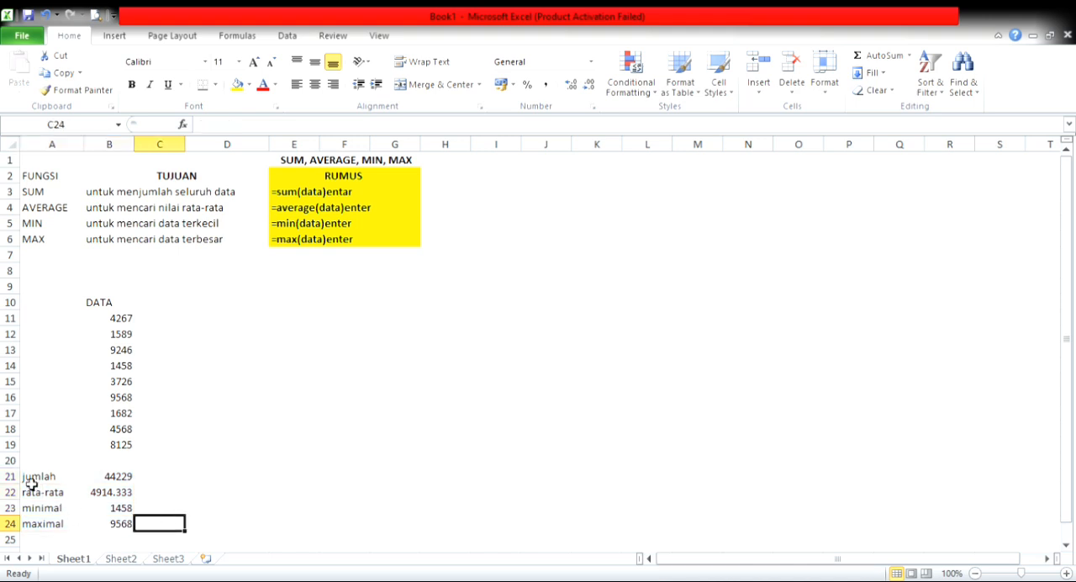